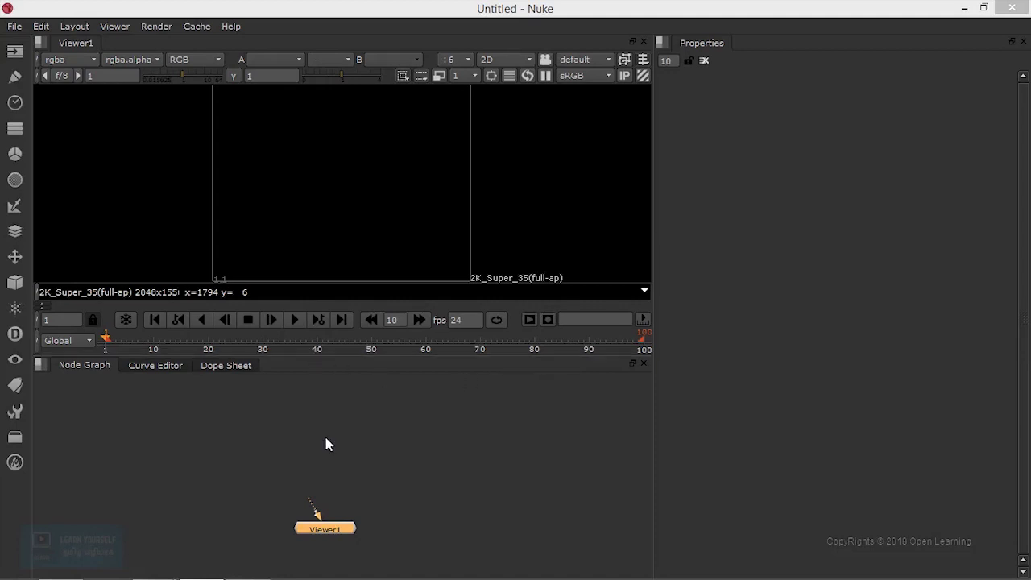
Load Select.jpg from F:/OpenLearning/OwnImages with a Read node and place it above the viewer node
left_click_drag(348, 540, 326, 532)
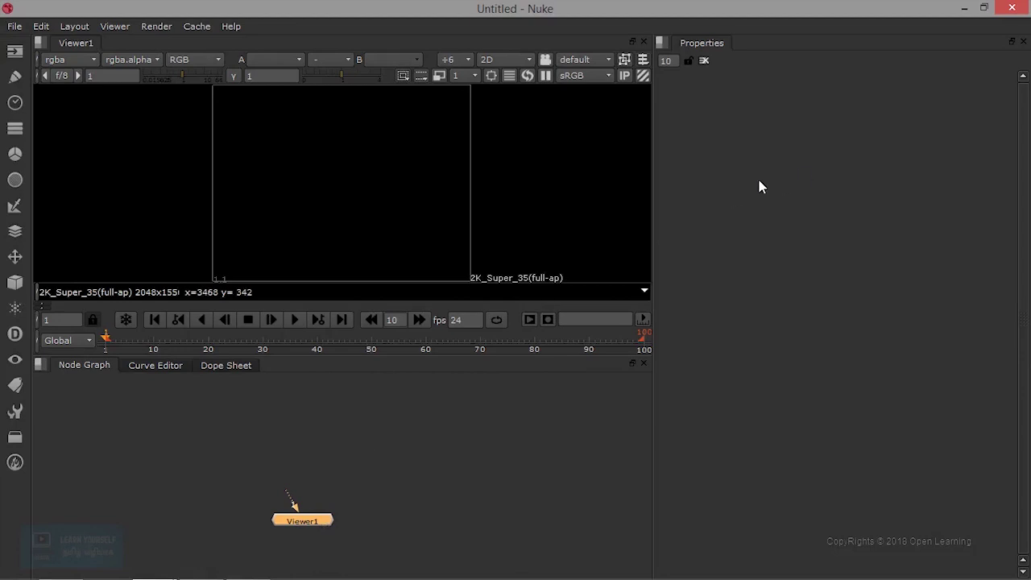
left_click(15, 51)
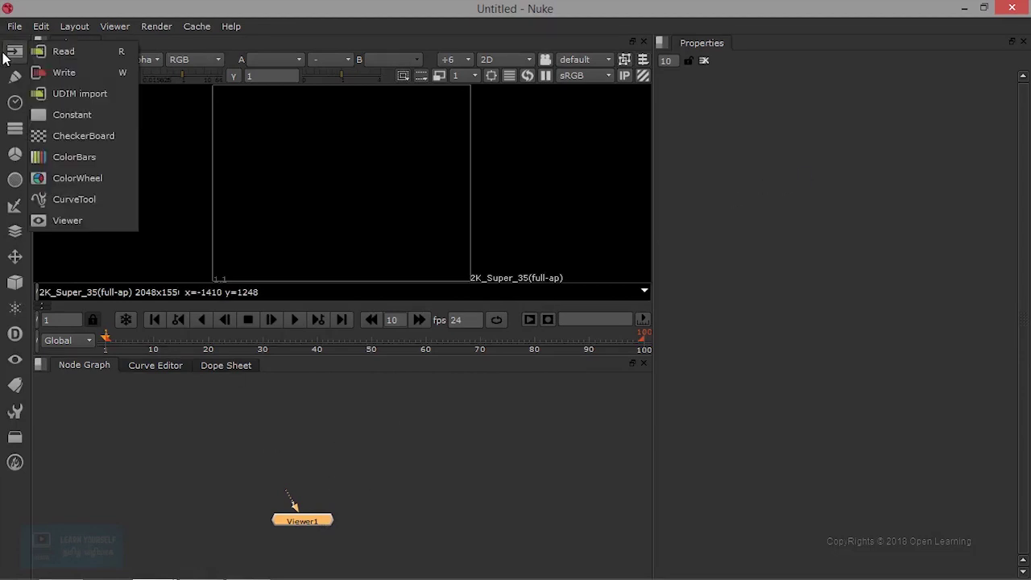
left_click(108, 57)
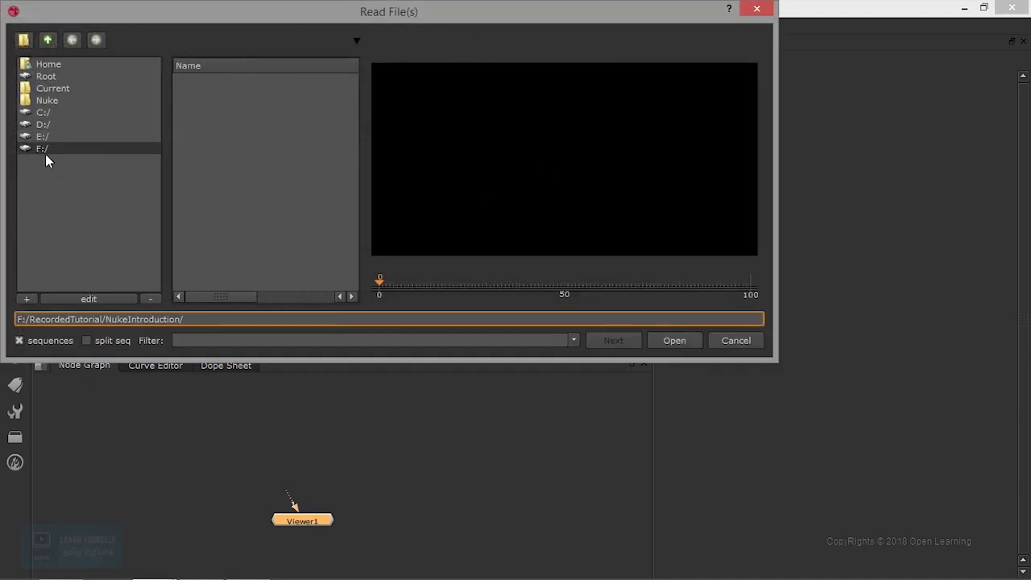
left_click(42, 149)
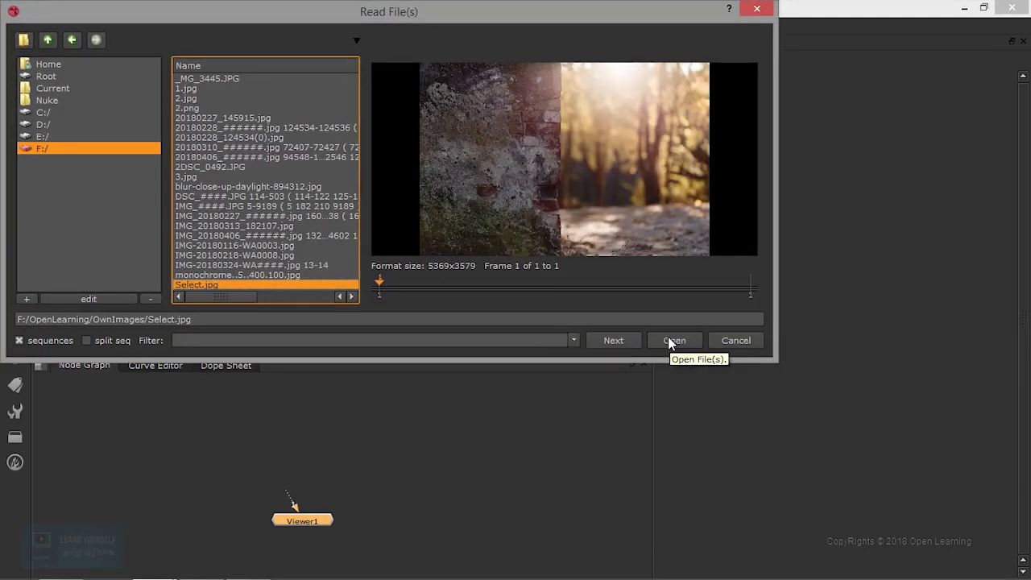
left_click(672, 341)
left_click_drag(344, 538, 275, 440)
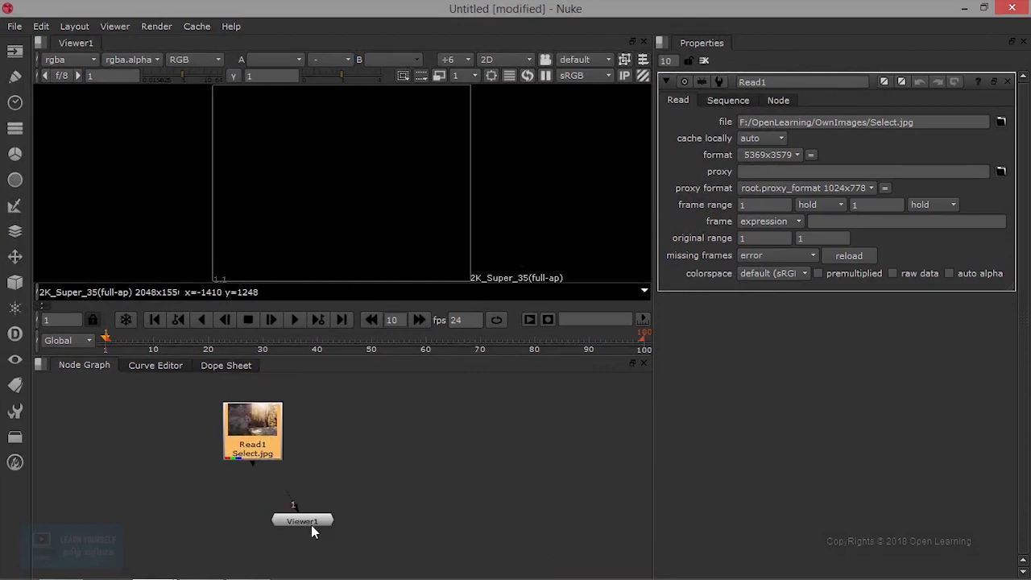
left_click_drag(311, 524, 298, 531)
left_click(320, 468)
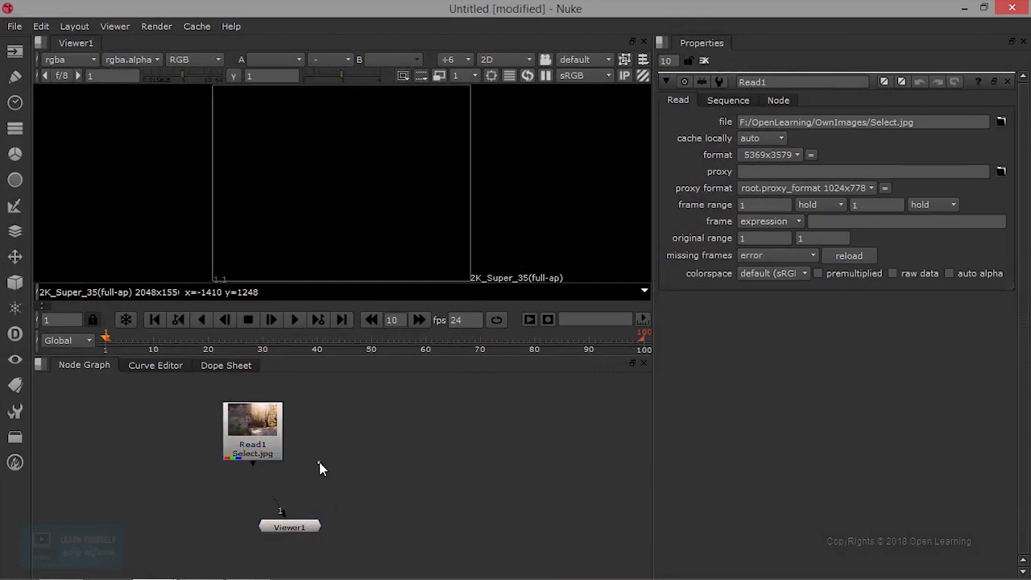
Preview the images in OwnImages and load blur-close-up-daylight-894312.jpg with a second Read node
left_click(13, 55)
left_click(50, 46)
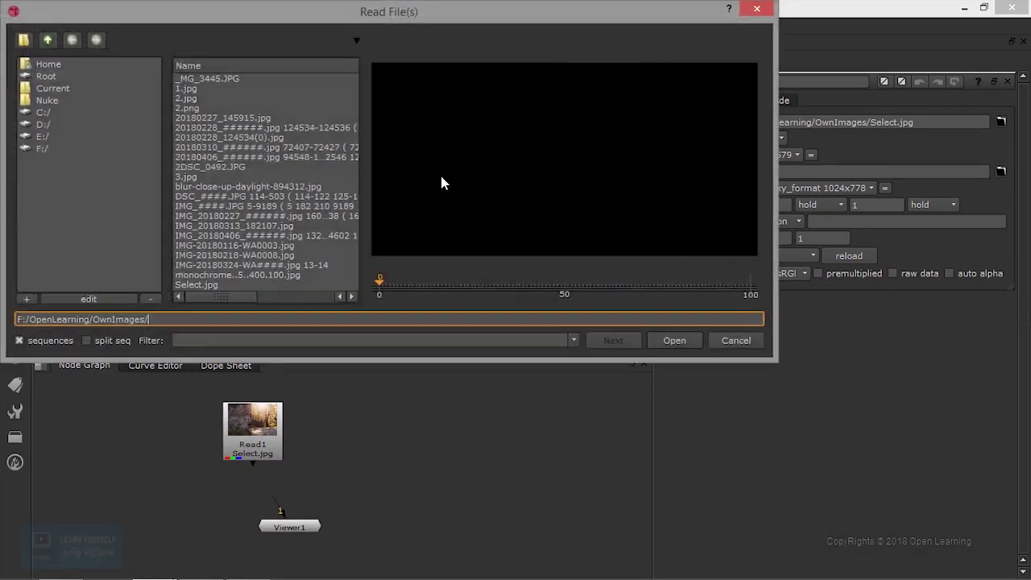
left_click(274, 137)
left_click(252, 128)
left_click(248, 138)
left_click(240, 158)
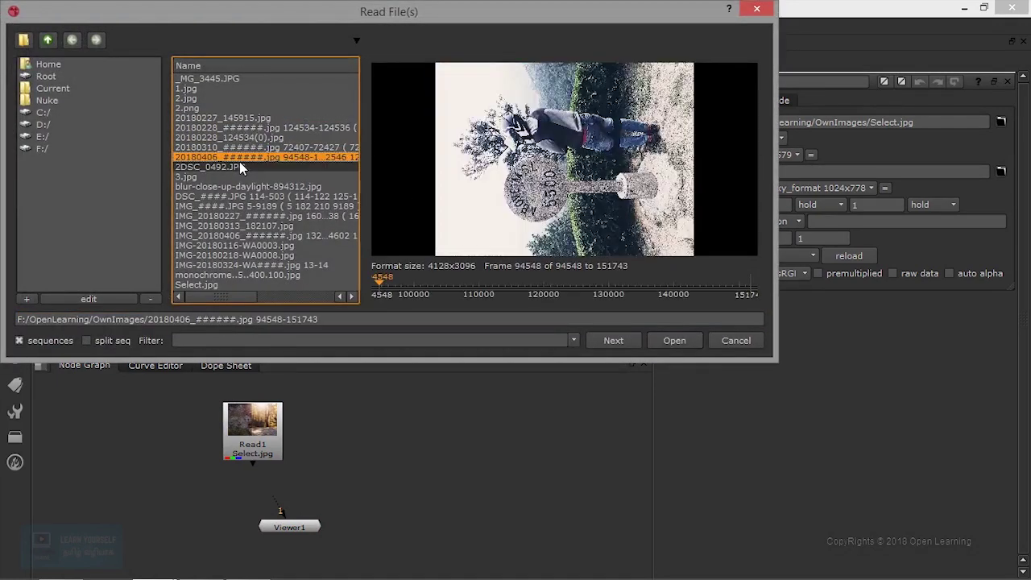
left_click(226, 168)
left_click(190, 177)
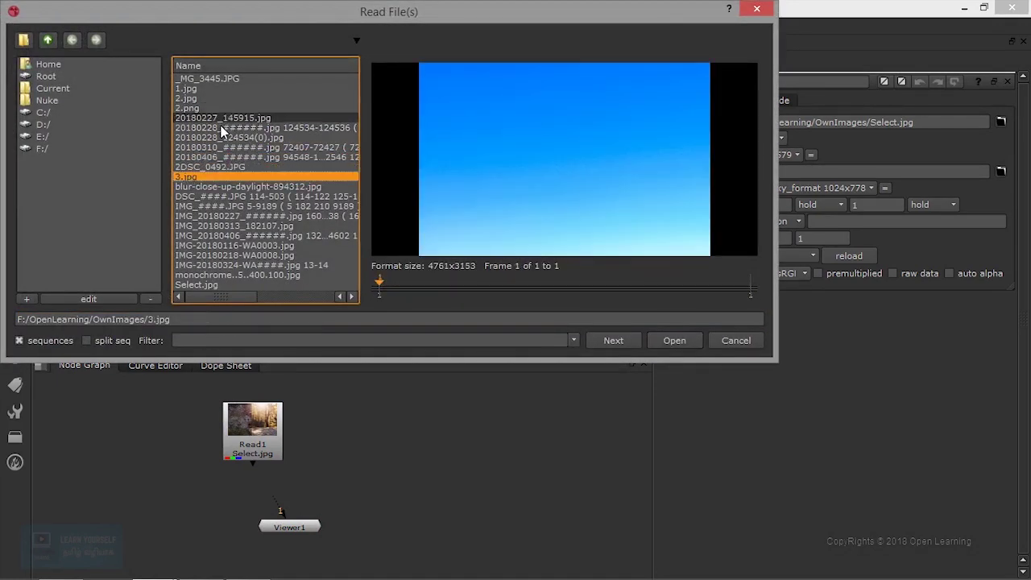
left_click(224, 118)
left_click(218, 186)
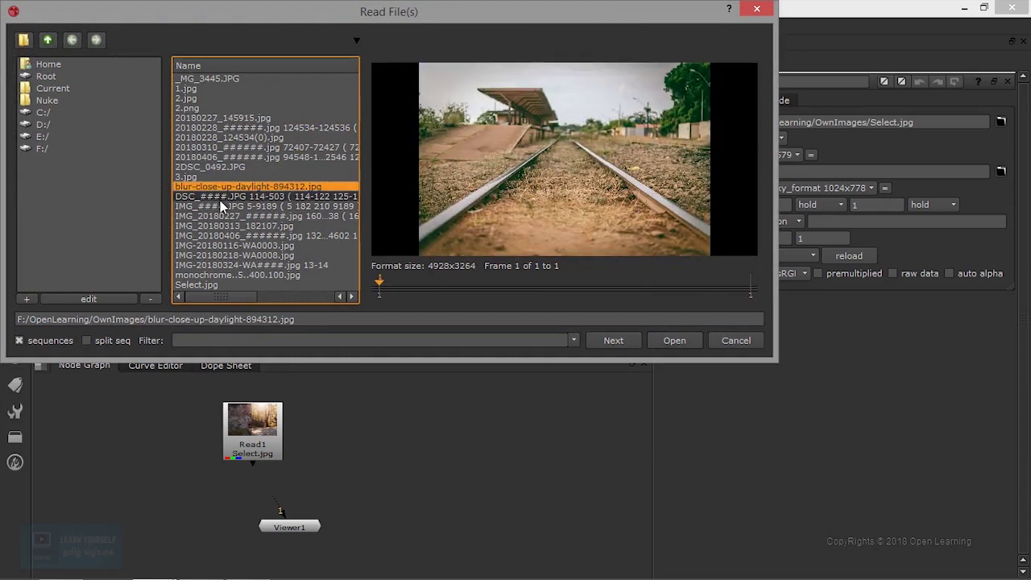
left_click(674, 341)
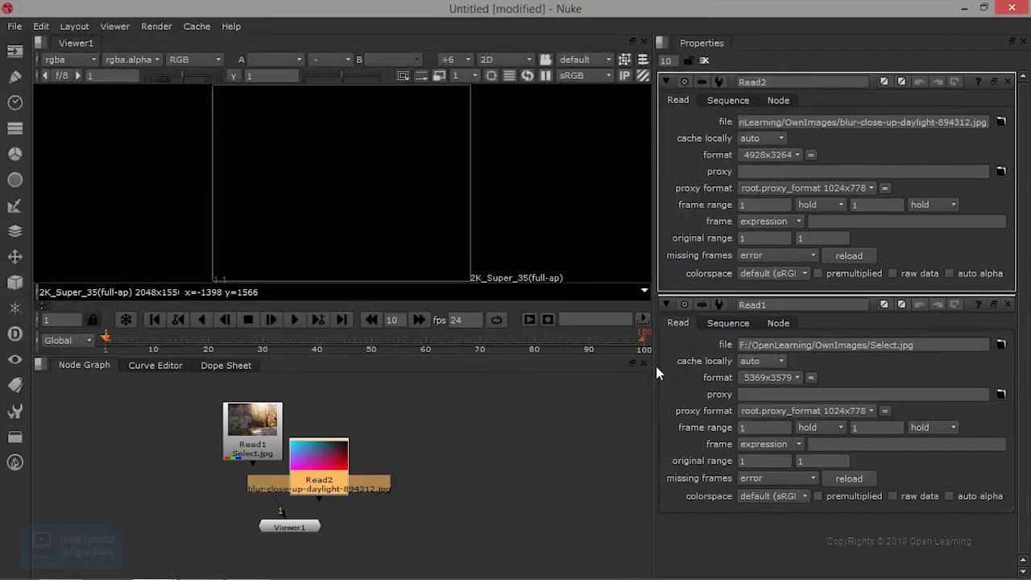
Arrange the two Read nodes side by side in the node graph with the viewer node centred below them
left_click_drag(325, 484, 414, 439)
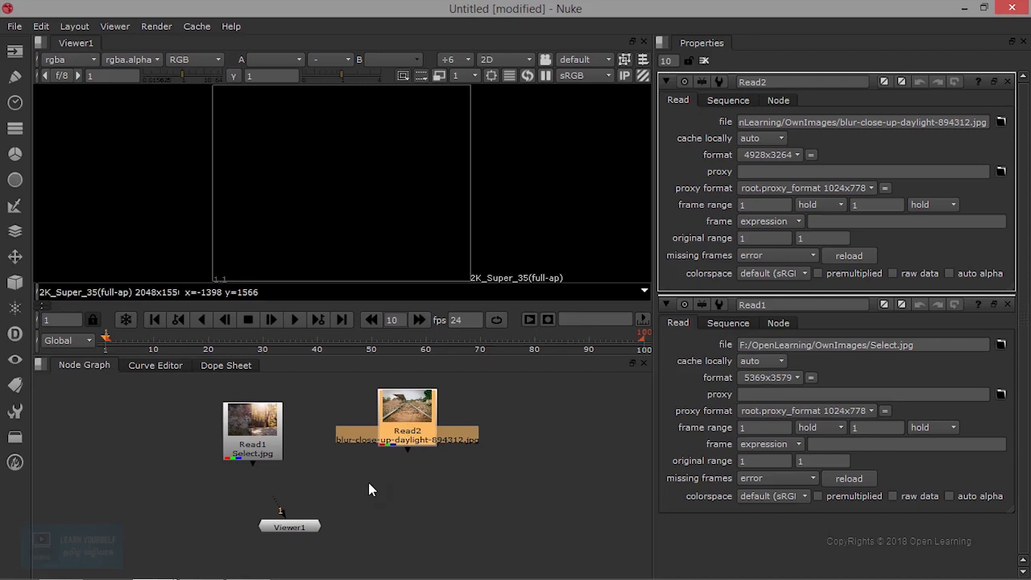
left_click_drag(308, 534, 341, 549)
left_click_drag(279, 426, 268, 416)
Add a ColorCorrect node to the Select.jpg Read node and place it a little below it
left_click(14, 130)
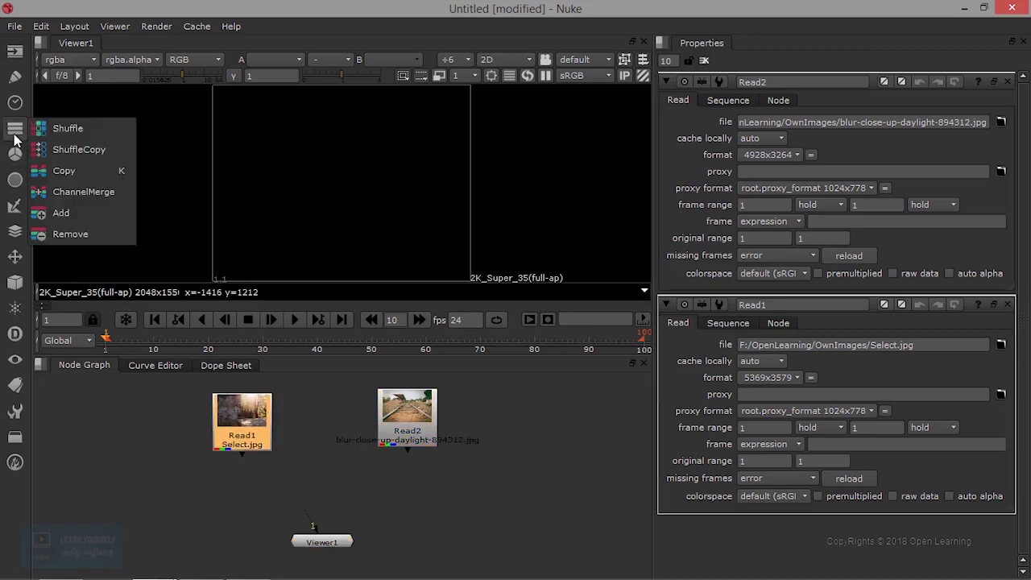
left_click(14, 154)
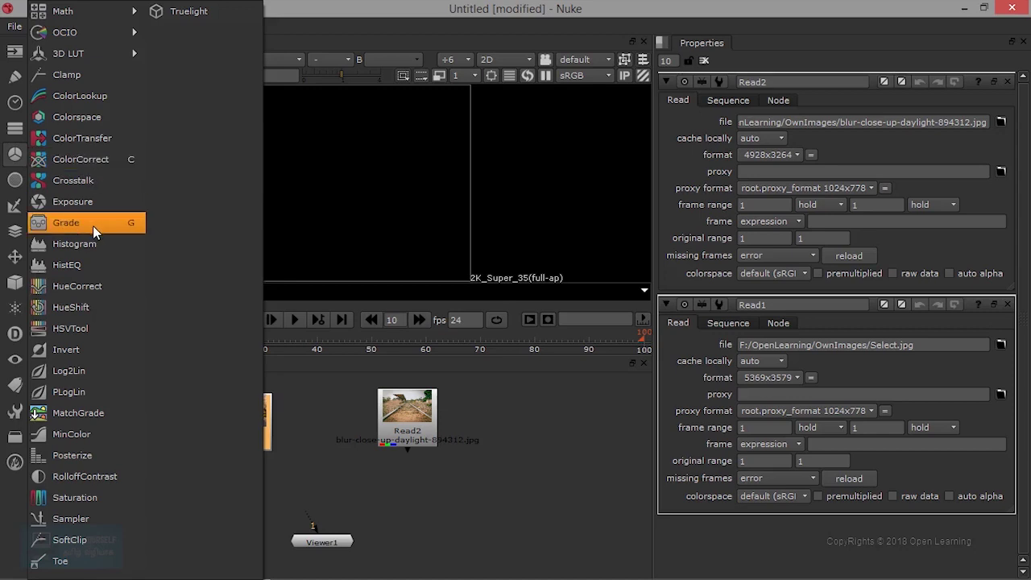
left_click(115, 165)
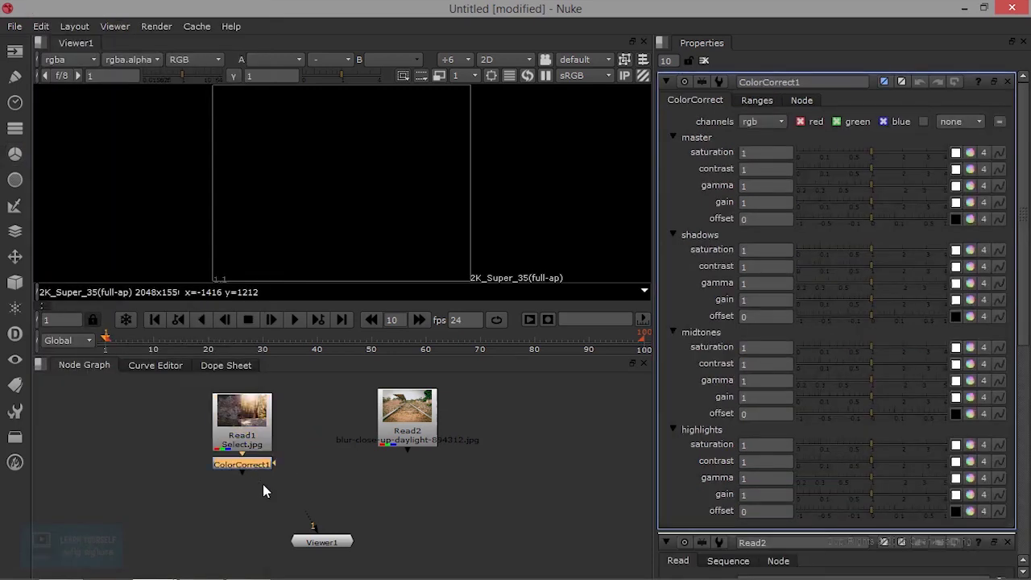
left_click_drag(238, 464, 236, 488)
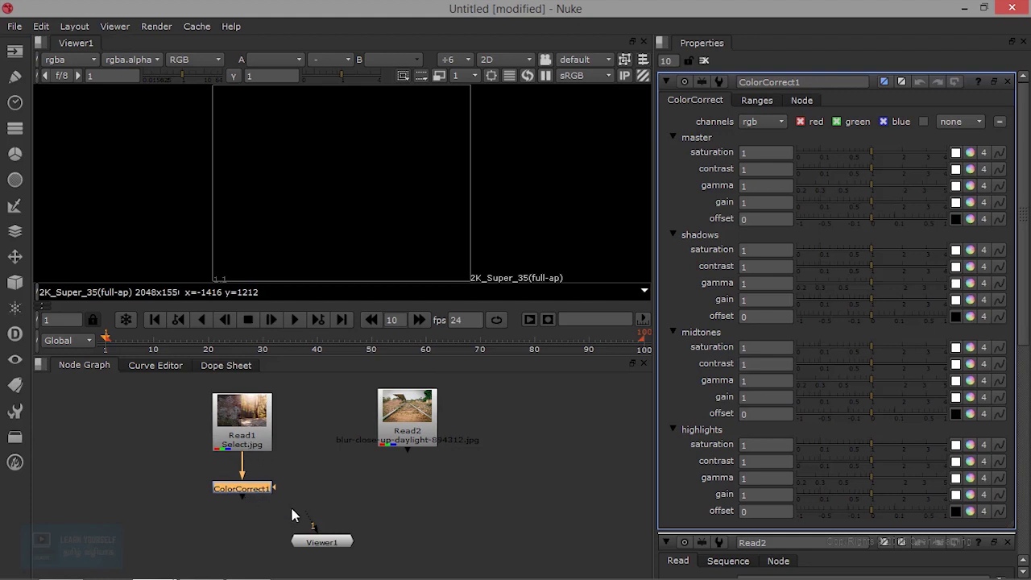
Connect the viewer to the ColorCorrect node and place the viewer node directly beneath it
left_click_drag(307, 516, 240, 493)
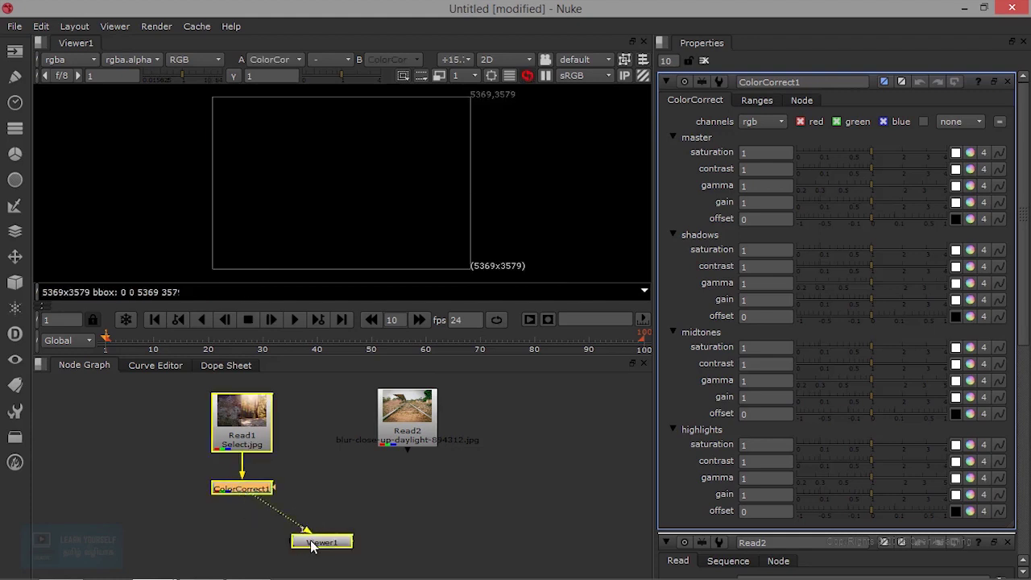
left_click_drag(313, 544, 256, 536)
left_click(299, 490)
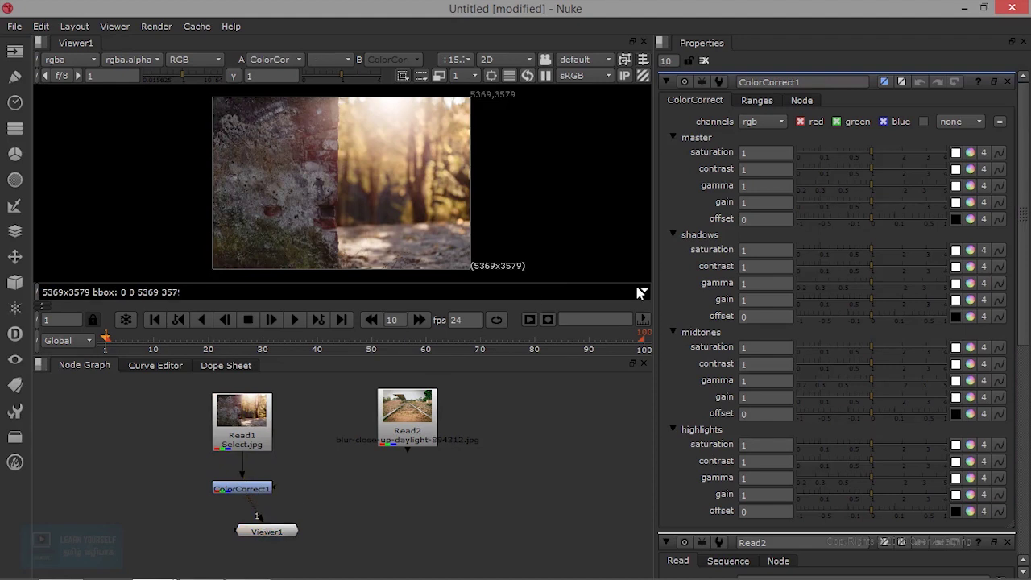
Examine the wall and blurred forest in the viewer up close, sampling the background colours, and return to the whole image
scroll(469, 241, "up", 3)
scroll(379, 223, "up", 3)
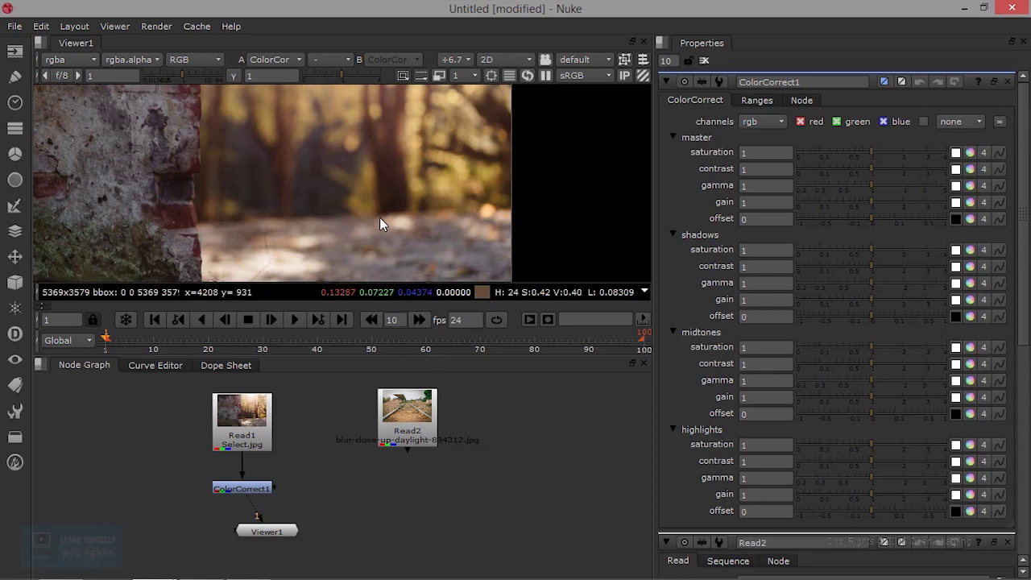
left_click_drag(339, 158, 377, 176, "ctrl")
right_click(377, 175)
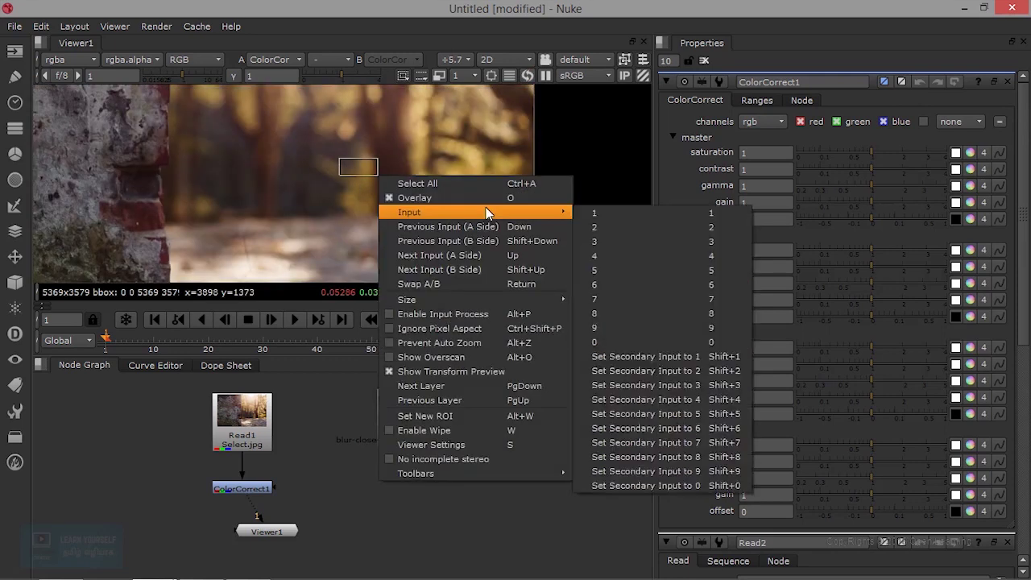
left_click(324, 173)
scroll(322, 183, "down", 2)
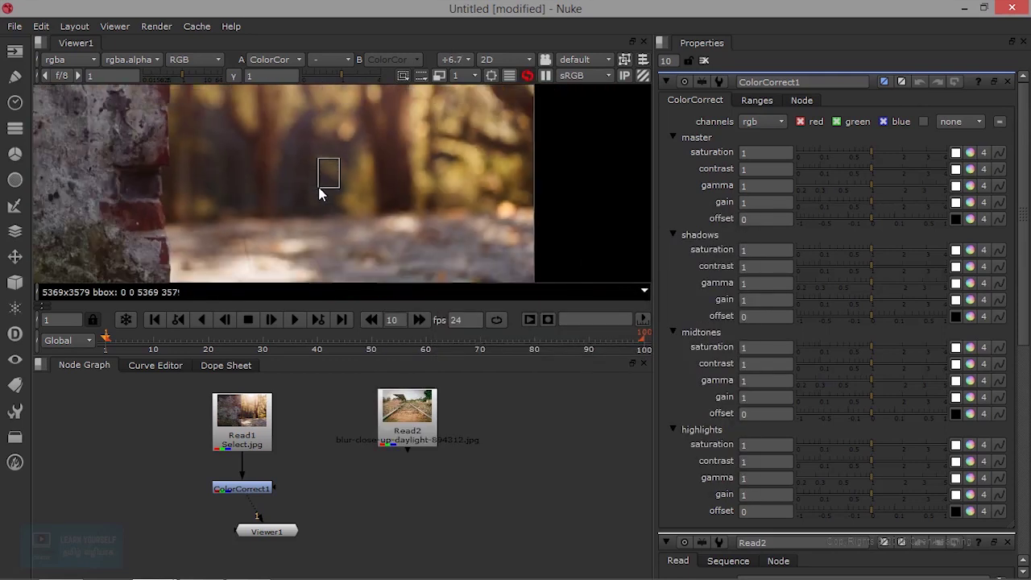
middle_click_drag(295, 174, 420, 198)
scroll(416, 198, "down", 1)
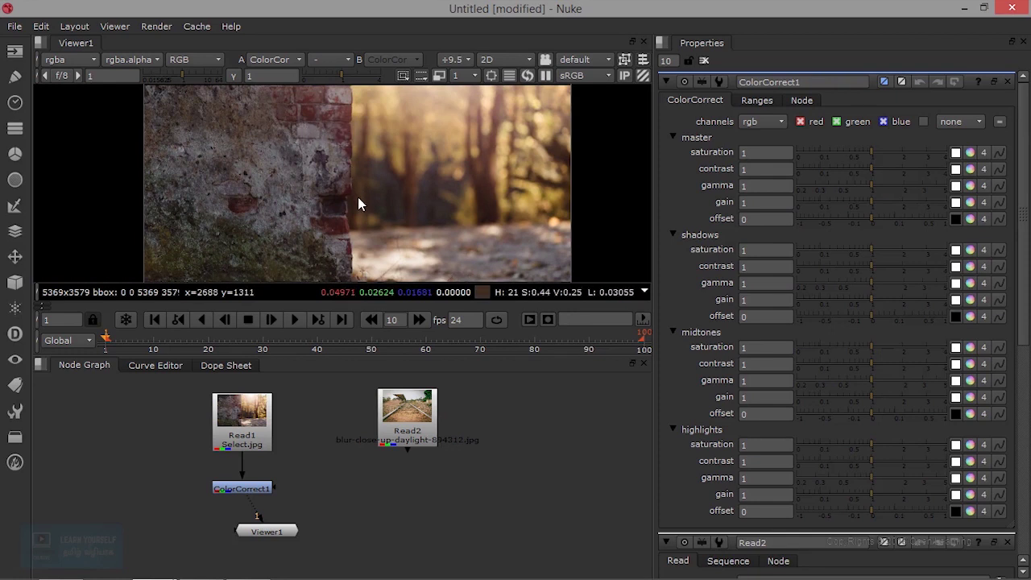
scroll(358, 196, "down", 2)
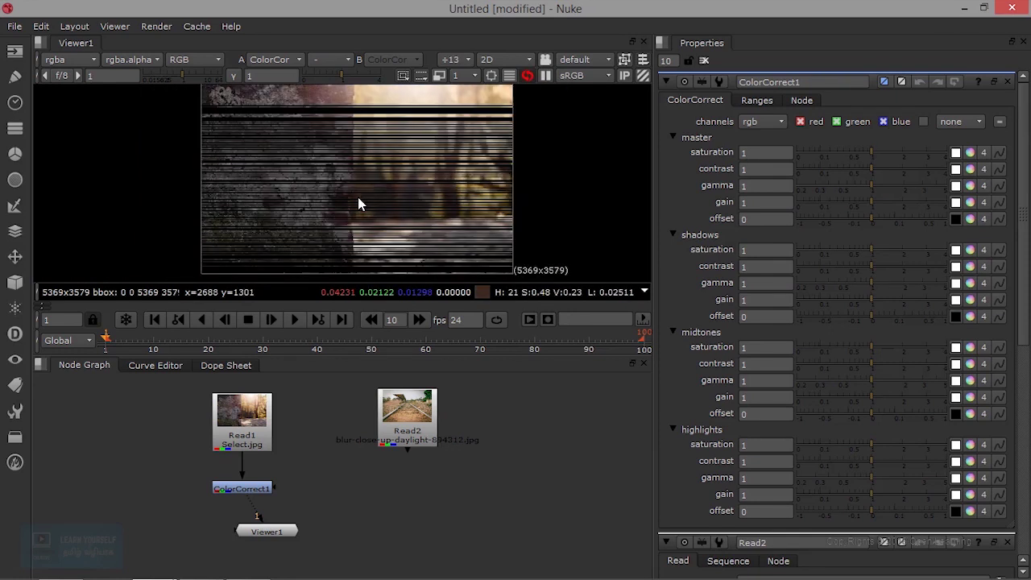
Raise the ColorCorrect node's master saturation to about 1.4
left_click(871, 156)
left_click(878, 157)
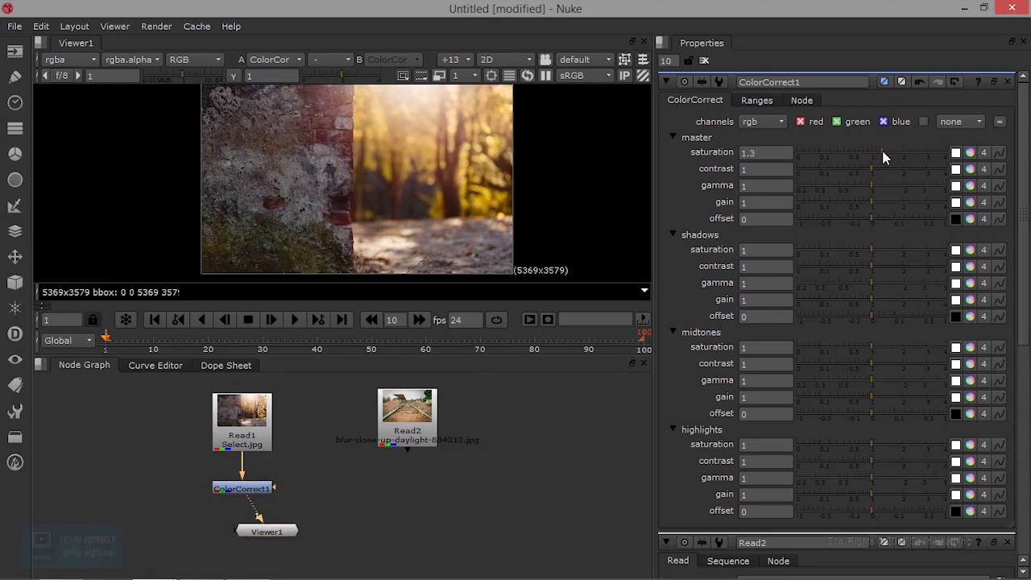
left_click(886, 155)
Adjust the master saturation to 1.375 with its colour wheel controls and split it into four separate channel values
left_click(970, 154)
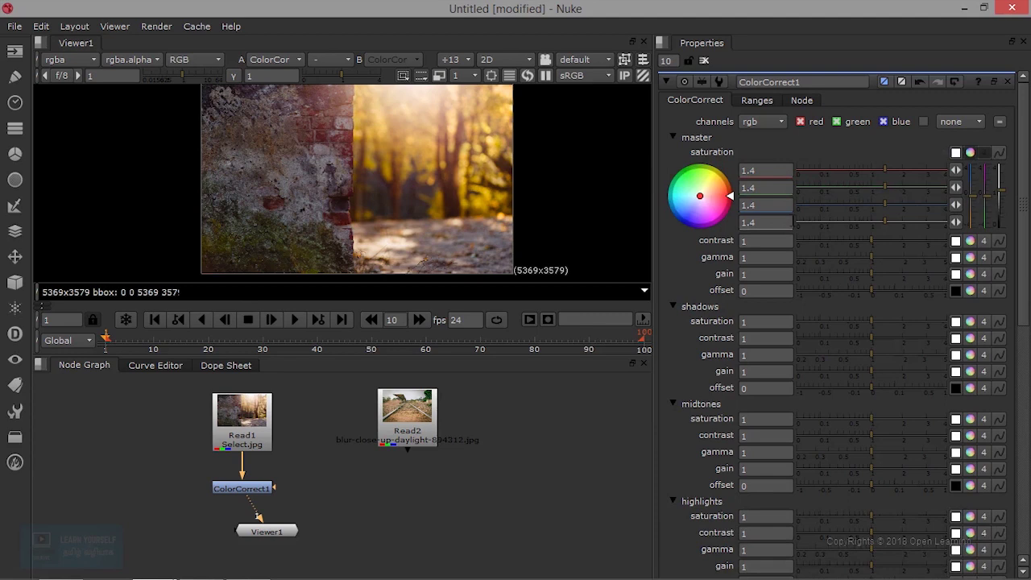
mouse_move(983, 201)
left_mouse_down()
mouse_move(970, 199)
mouse_move(971, 217)
mouse_move(973, 185)
mouse_move(971, 199)
left_mouse_up()
left_click(971, 153)
left_click(971, 153)
left_click(971, 153)
left_click(983, 153)
left_click(985, 152)
left_click(984, 152)
left_click(984, 152)
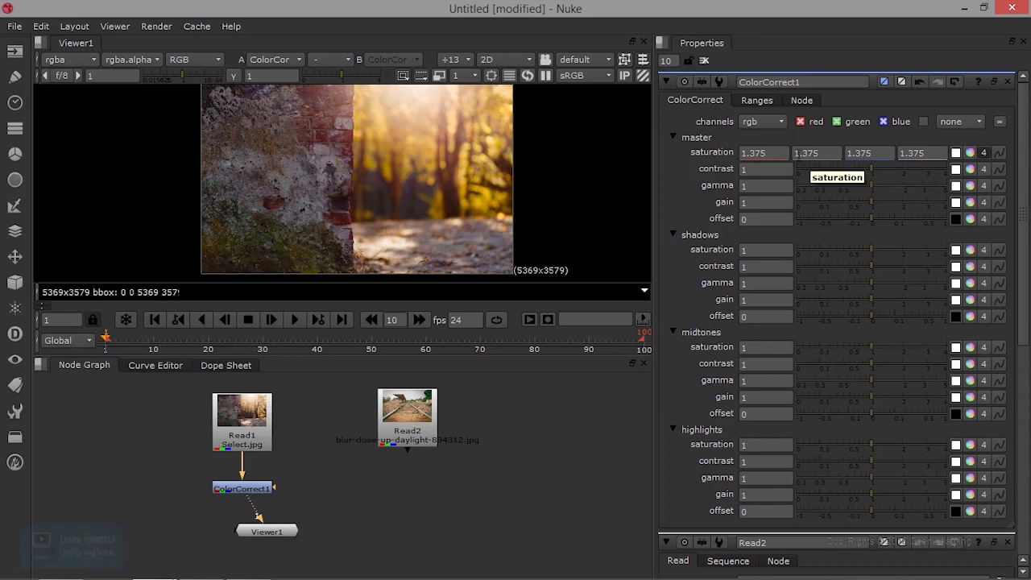
Try setting the red and green channels of the master saturation to 0, and undo both changes
double_click(784, 153)
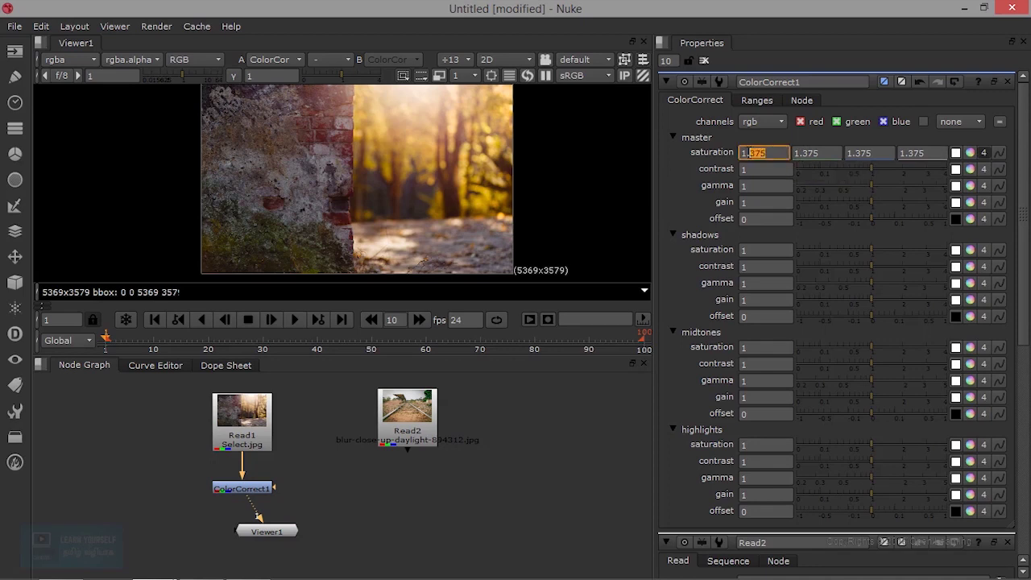
type("0")
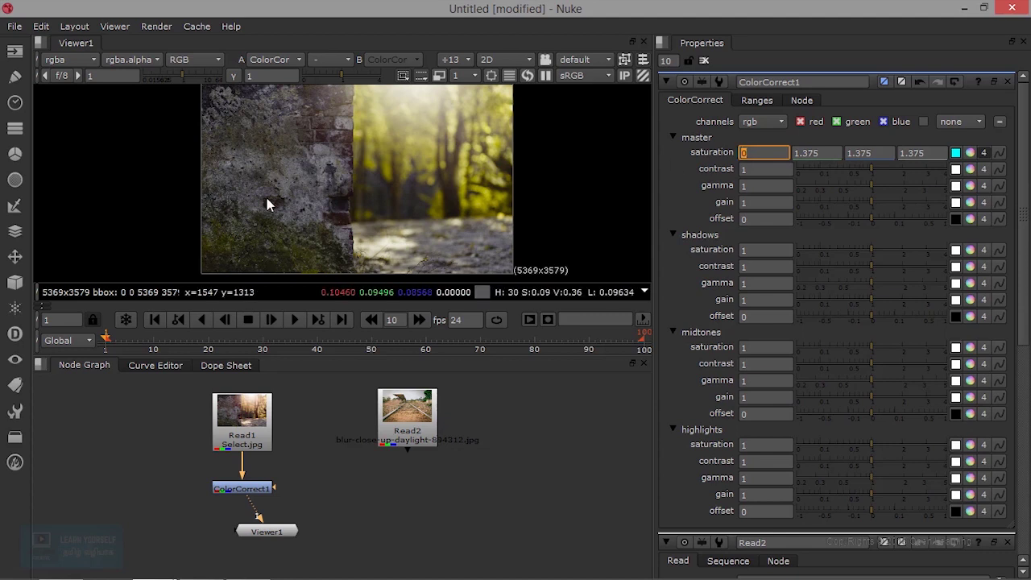
key("Tab")
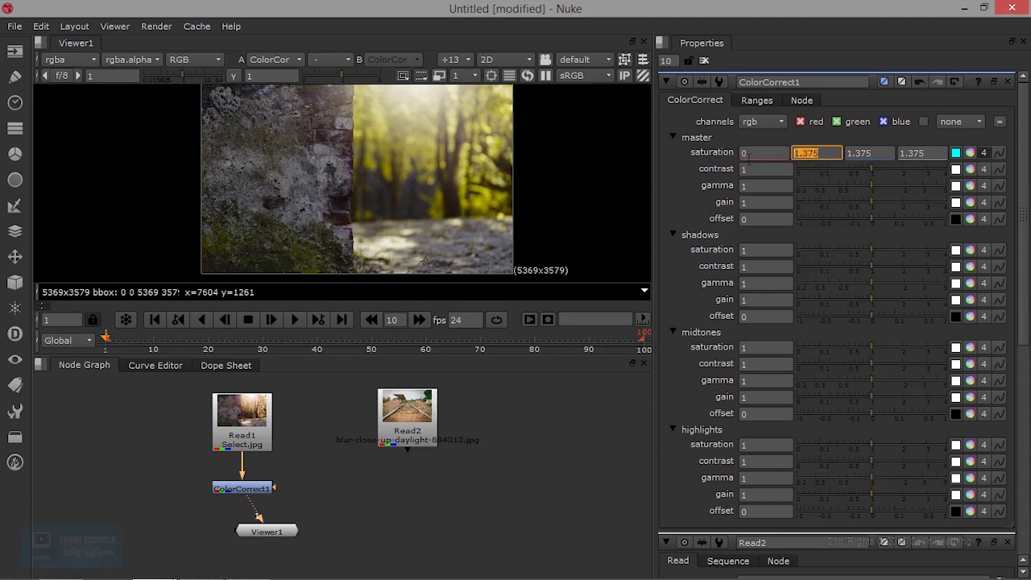
type("0")
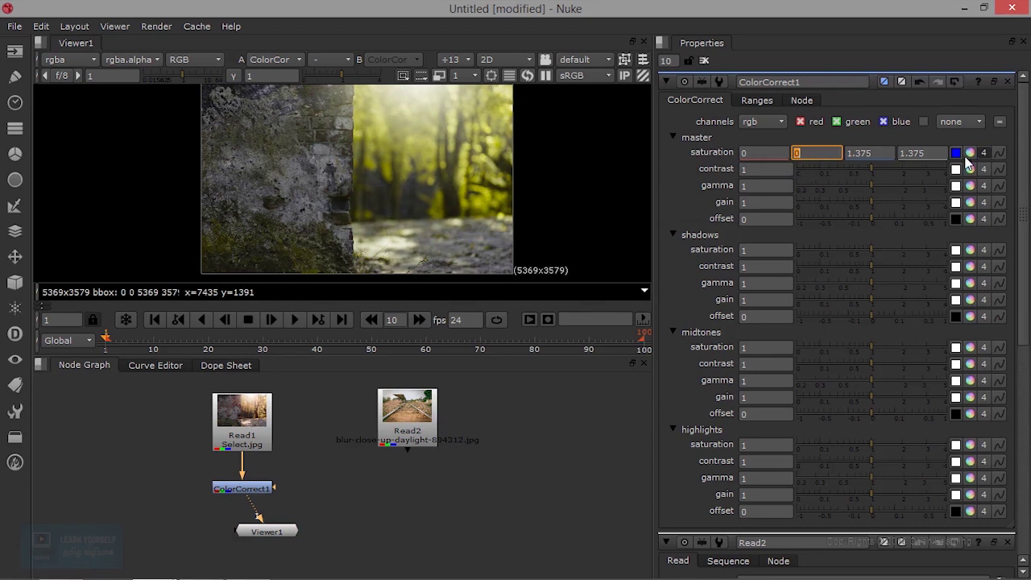
left_click(921, 80)
left_click(918, 83)
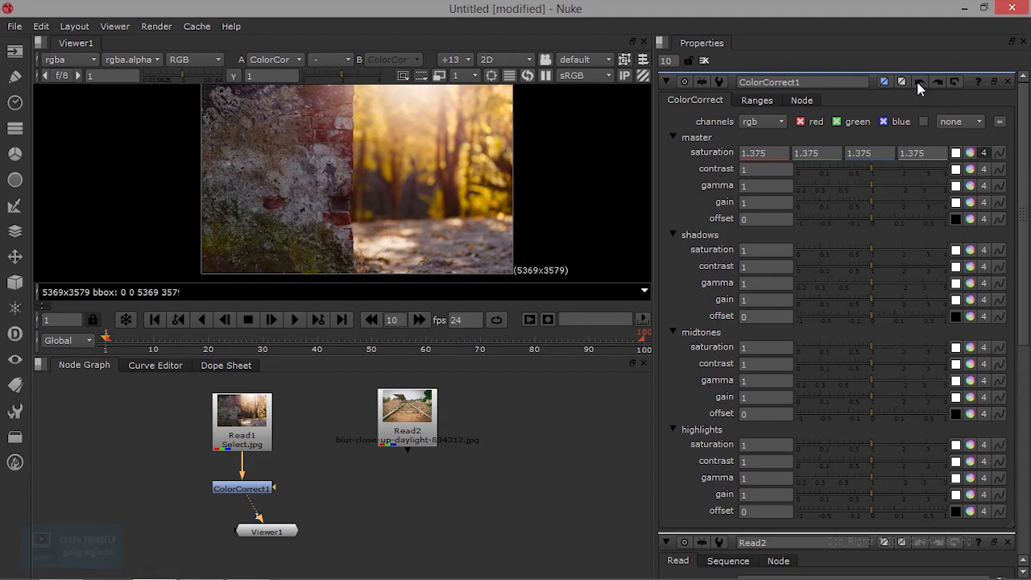
Shift the master saturation balance to red 1.325 and blue 1.425, and undo a trial merge of the channels into one value
left_click(970, 152)
mouse_move(970, 193)
left_mouse_down()
mouse_move(973, 205)
mouse_move(973, 190)
left_mouse_up()
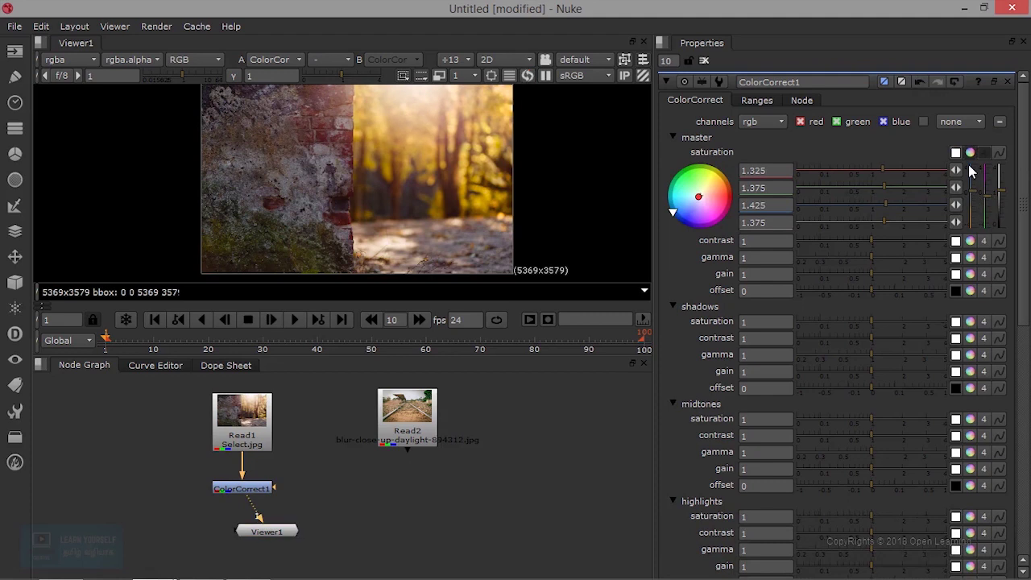
left_click(971, 153)
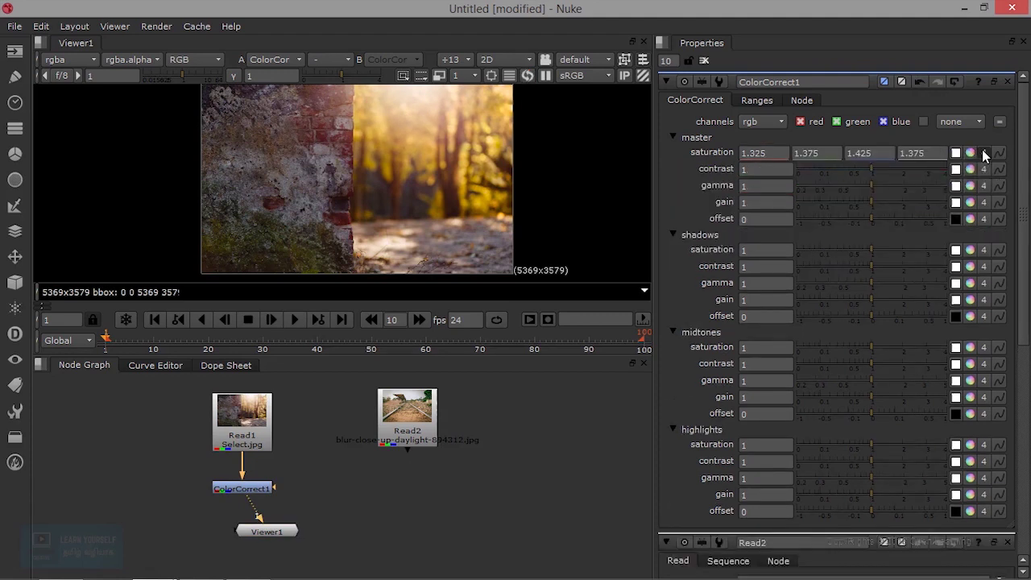
left_click(982, 152)
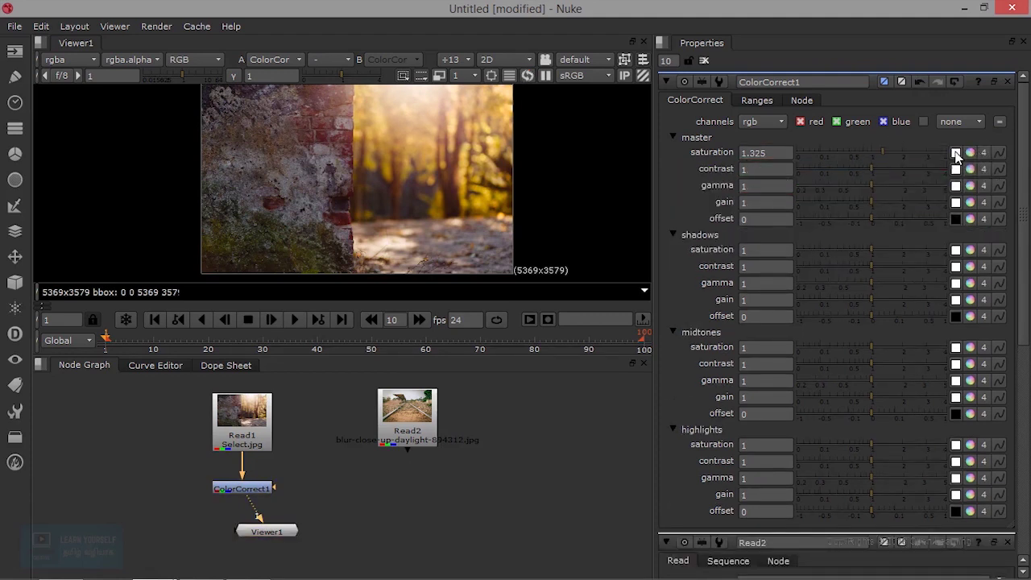
left_click(919, 82)
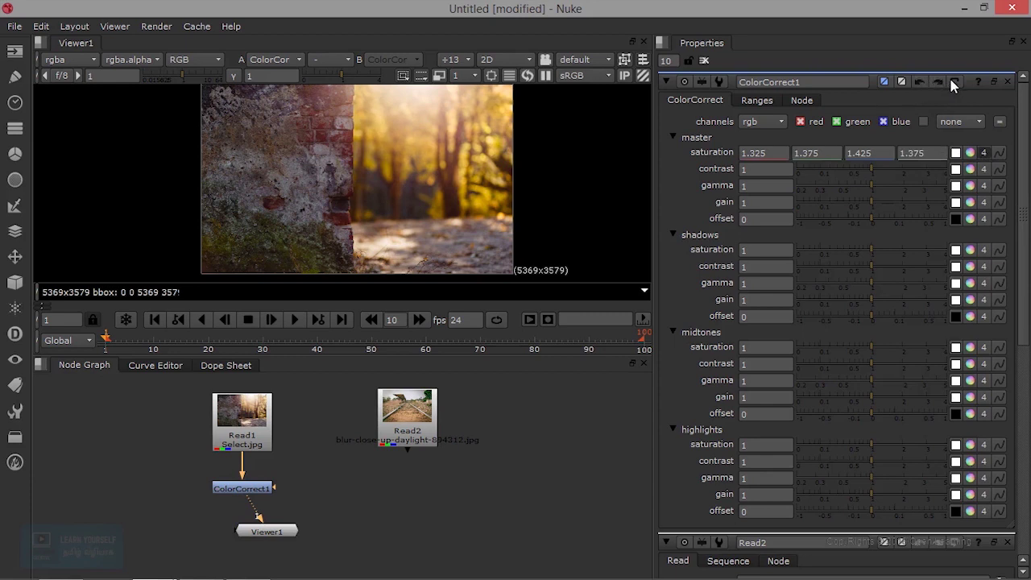
Reset the ColorCorrect node to its defaults, and set its master saturation to 1.45 and contrast to 1.15
left_click(957, 84)
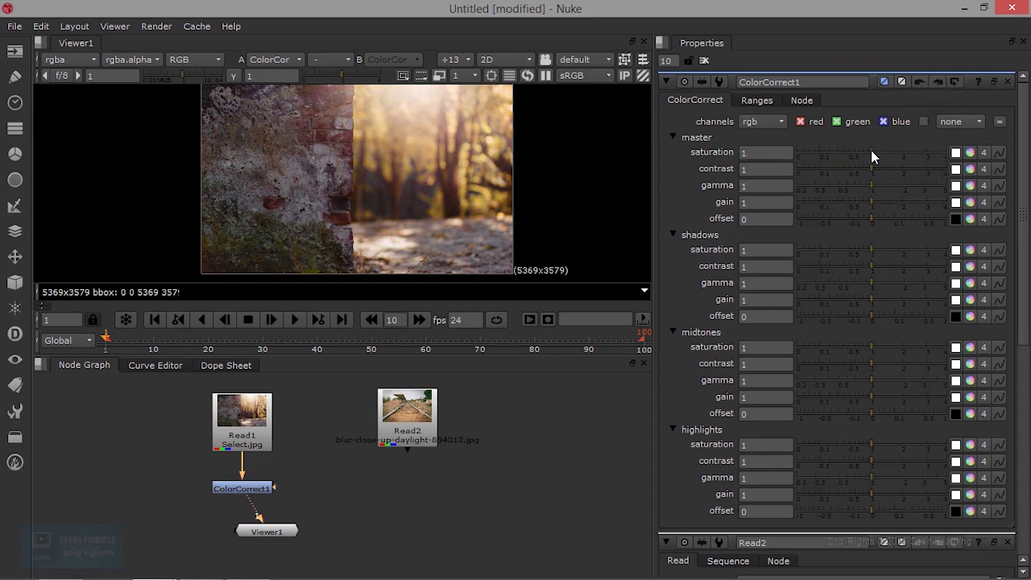
left_click_drag(871, 150, 886, 150)
left_click_drag(873, 173, 876, 172)
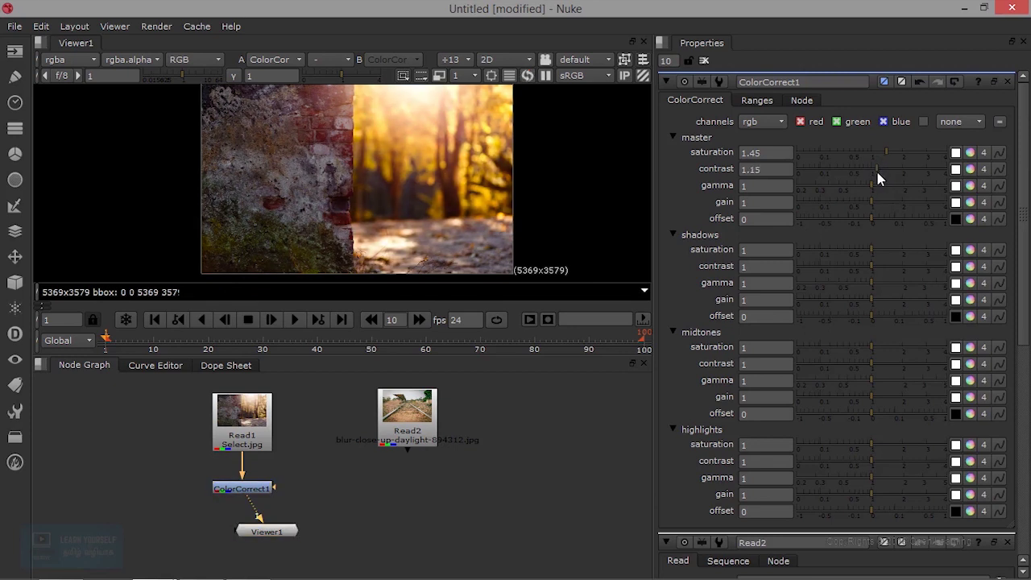
Make the viewer pane taller and raise the ColorCorrect node's master gain to 1.6
scroll(420, 214, "up", 3)
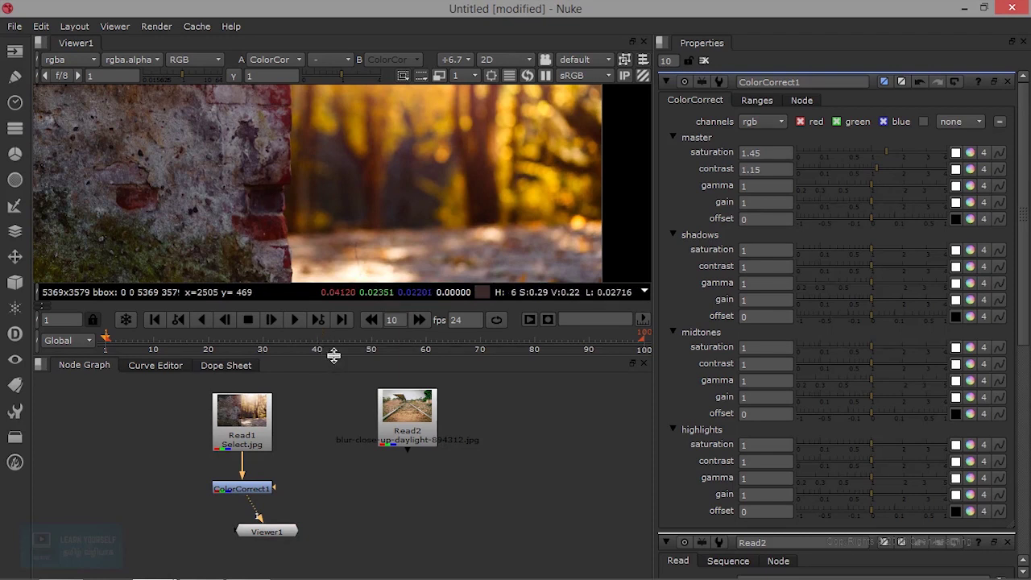
left_click_drag(334, 358, 333, 420)
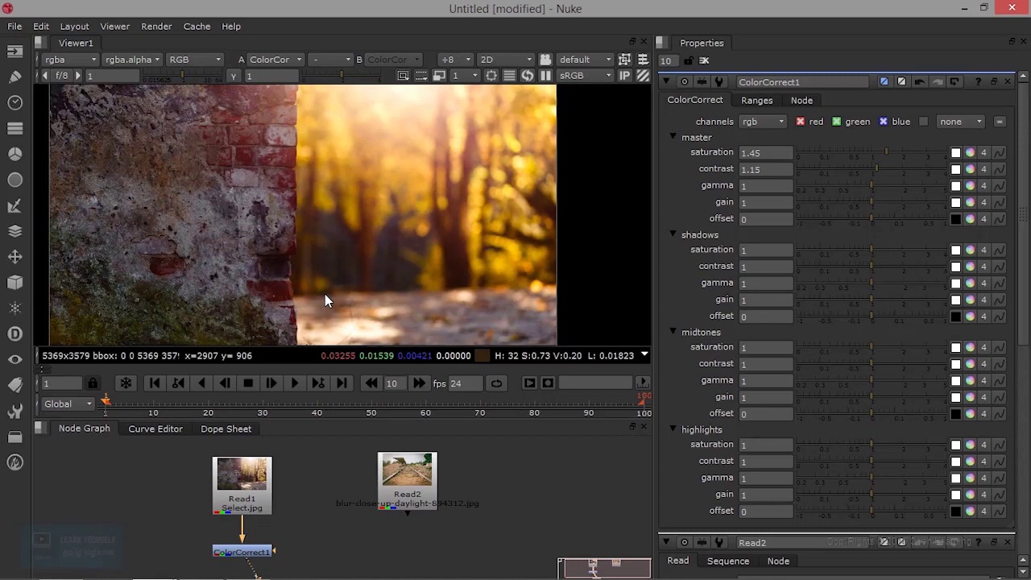
scroll(219, 278, "up", 1)
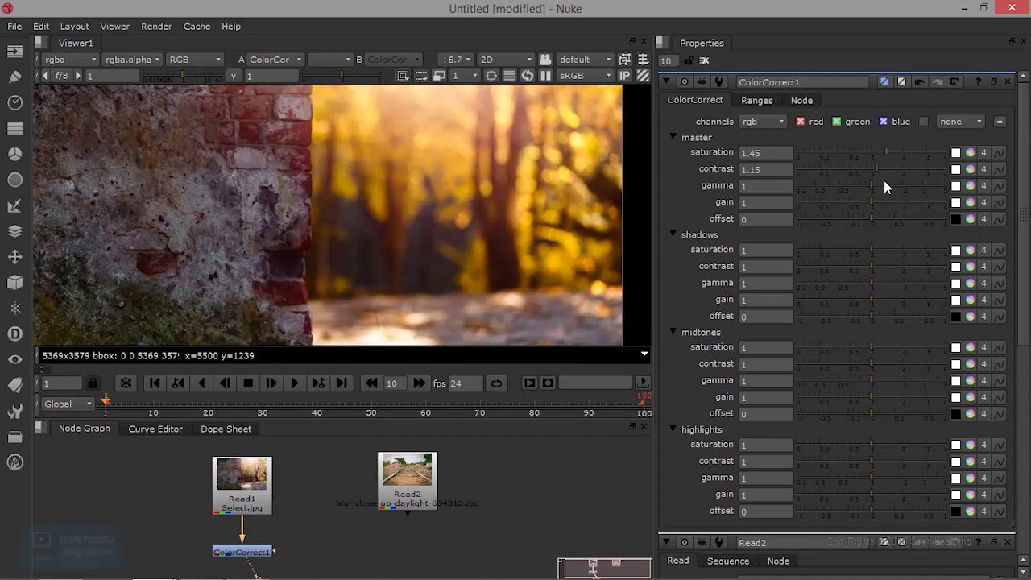
left_click_drag(876, 170, 878, 171)
left_click_drag(870, 191, 872, 187)
left_click_drag(872, 207, 890, 203)
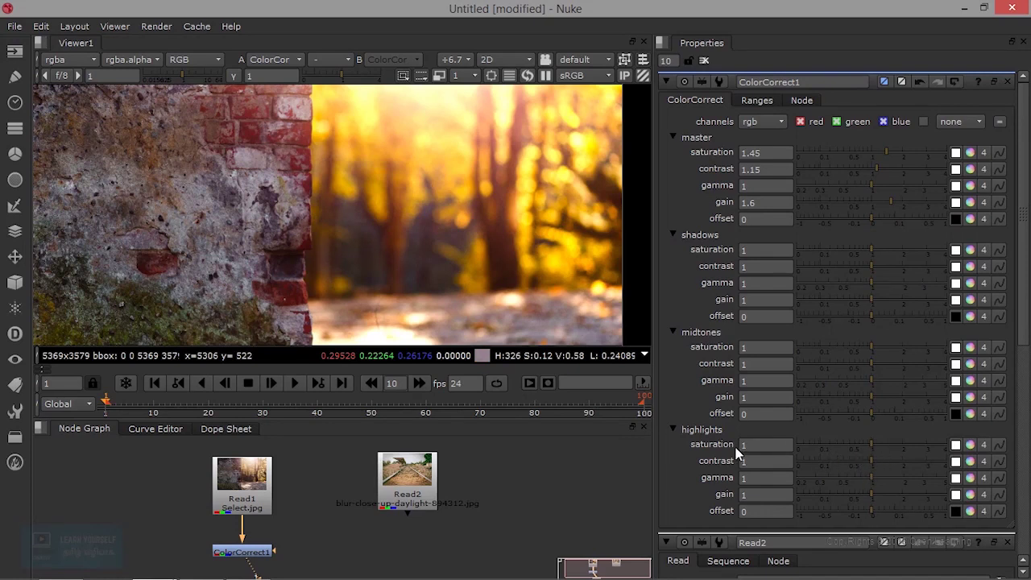
Add a Grade node to the Read2 image and place it just below the Read2 node
scroll(306, 491, "down", 3)
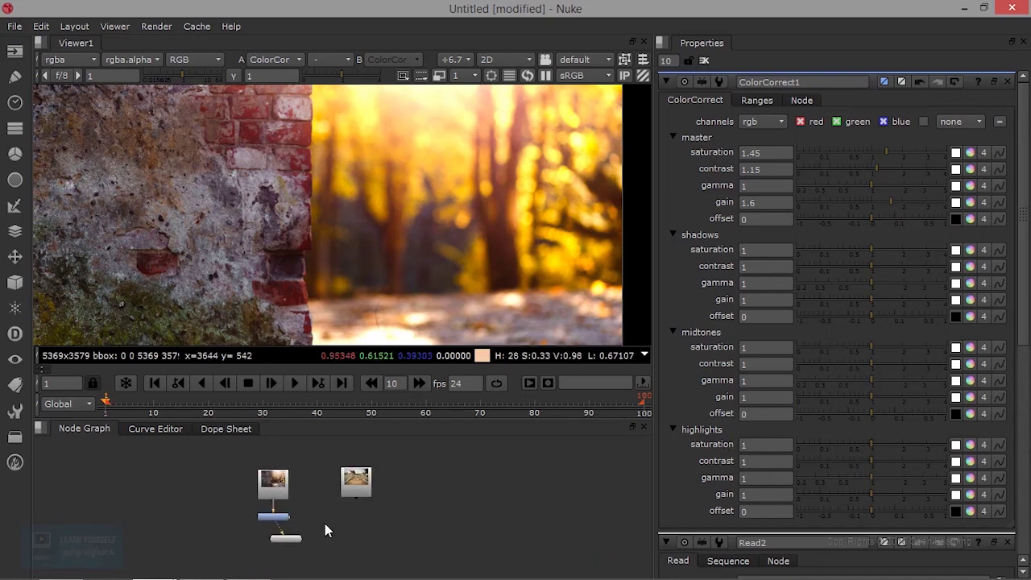
scroll(325, 531, "up", 5)
mouse_move(222, 510)
left_mouse_down()
mouse_move(201, 495)
mouse_move(243, 506)
mouse_move(226, 503)
left_mouse_up()
scroll(323, 497, "down", 2)
left_click(394, 453)
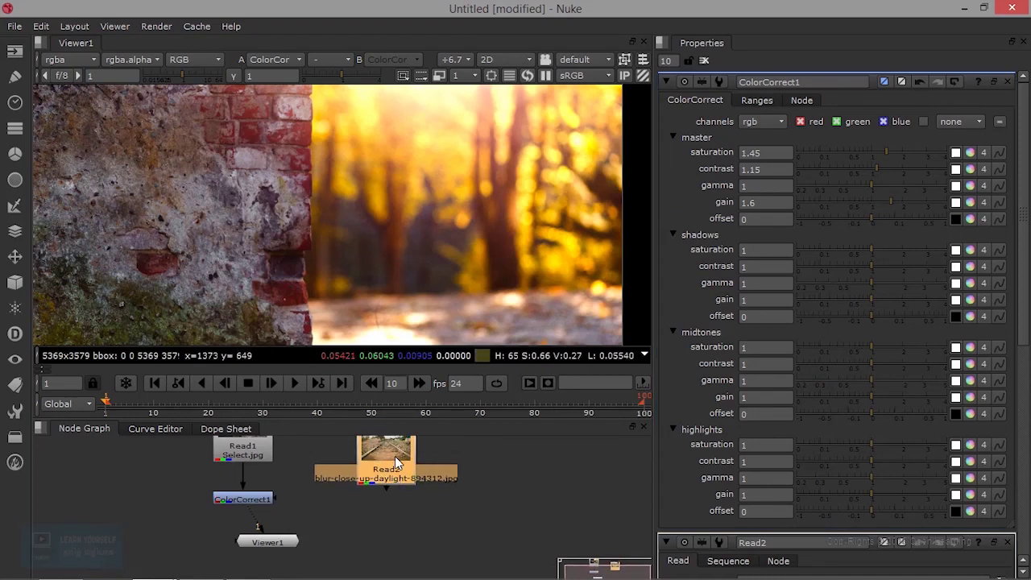
key("g")
left_click_drag(395, 499, 379, 509)
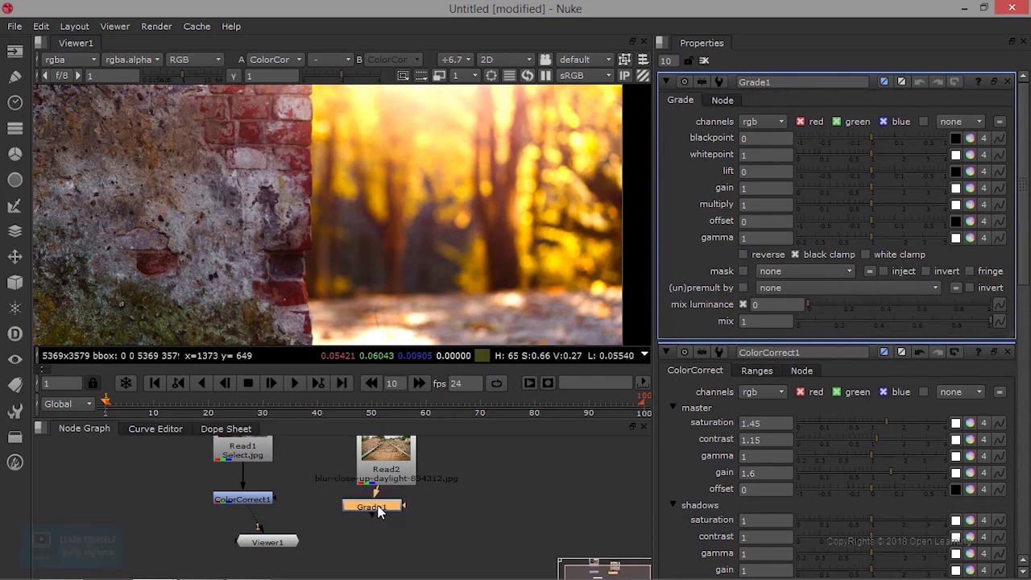
Reposition the Viewer node between the two branches and connect it to the Grade node's output
left_click(15, 153)
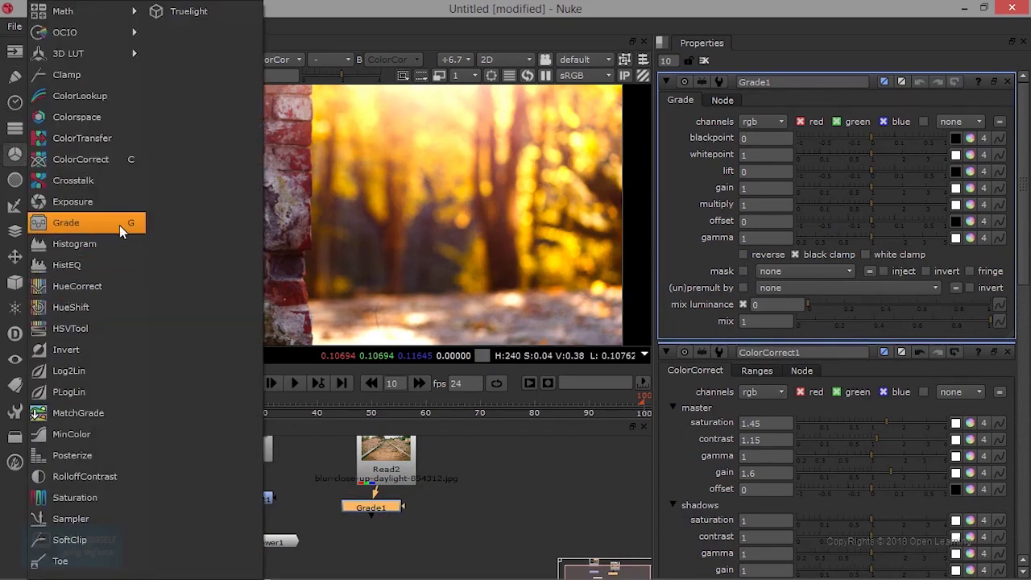
left_click(513, 482)
left_click_drag(283, 548, 318, 564)
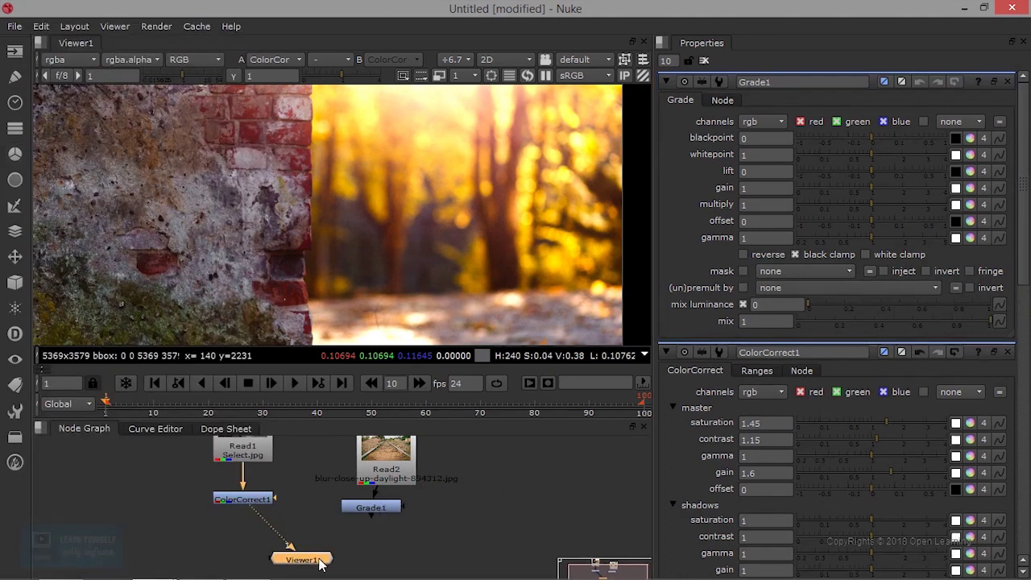
left_click_drag(330, 562, 346, 556)
left_click(381, 510)
key("1")
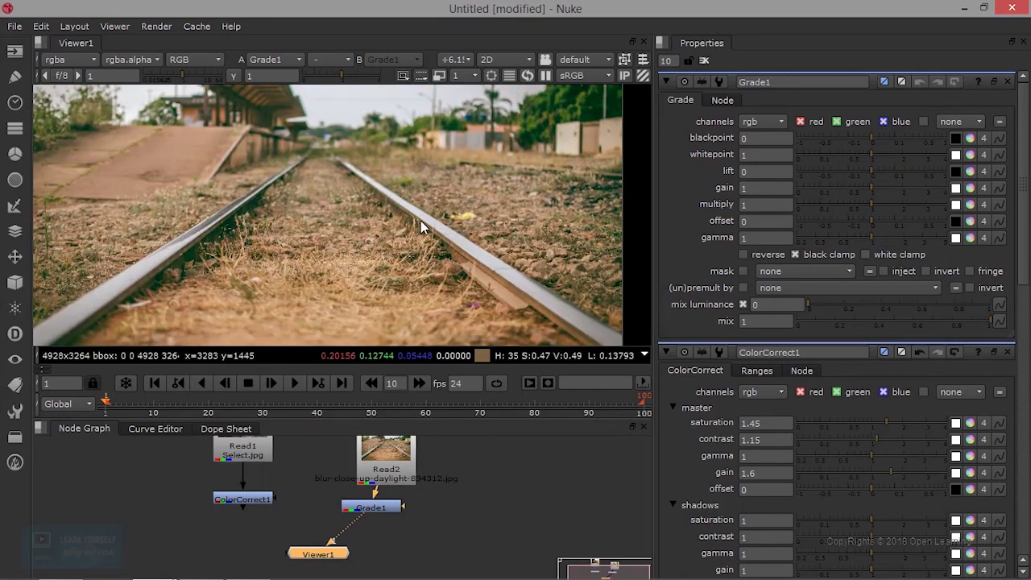
Brighten the railway image by raising the Grade node's multiply to 2.05
scroll(421, 227, "up", 2)
right_click(347, 194)
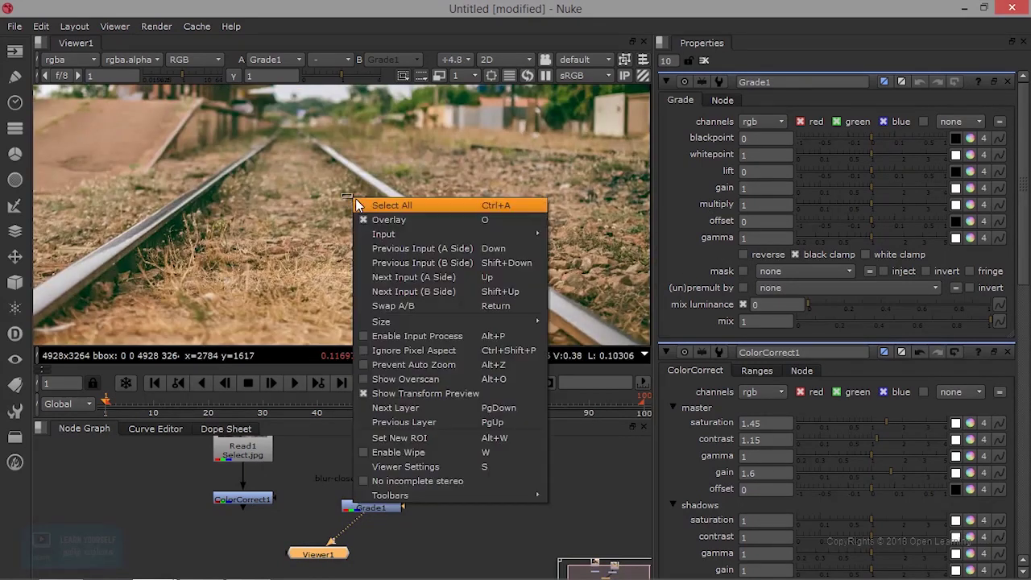
key("Escape")
middle_click_drag(347, 197, 409, 242)
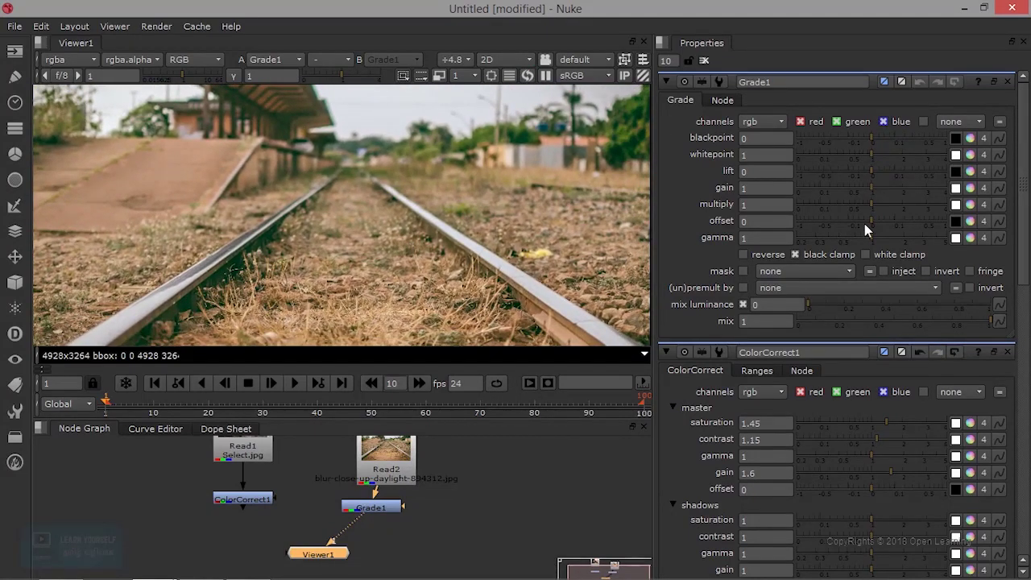
left_click_drag(872, 206, 906, 211)
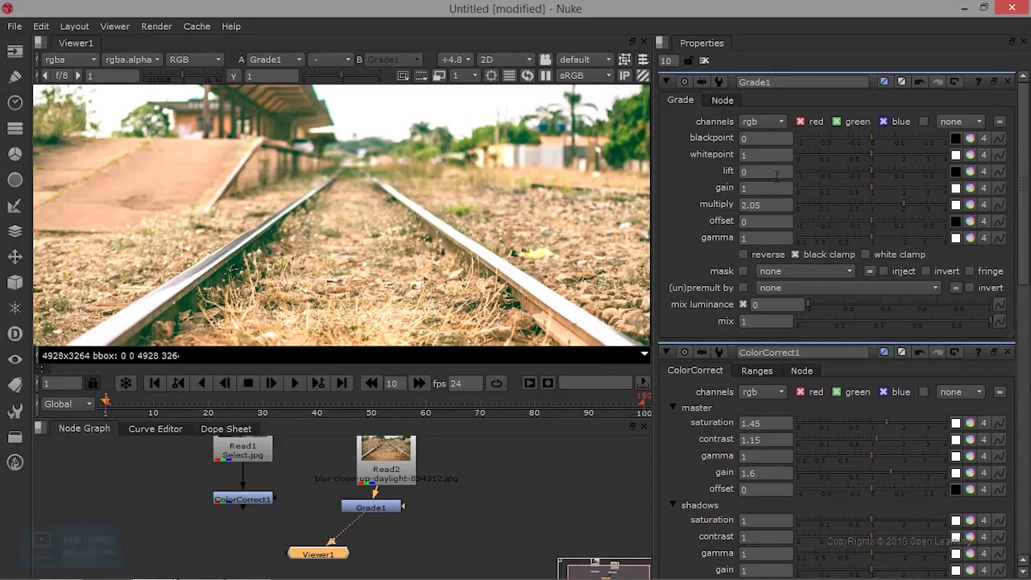
Try a blackpoint of 0.03 and a whitepoint of 0.72 on the Grade node, and undo both adjustments
left_click_drag(871, 137, 886, 148)
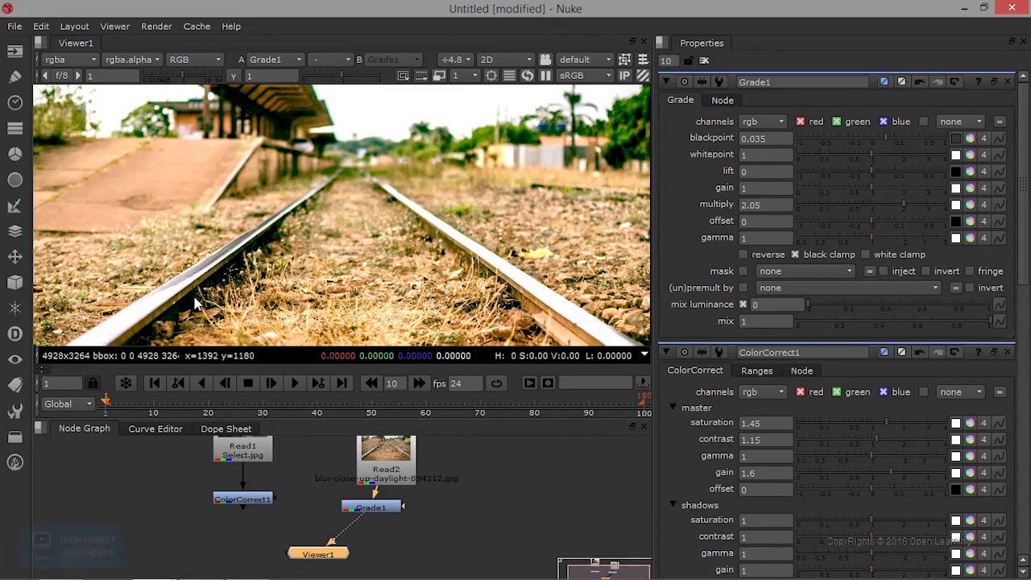
left_click(874, 154)
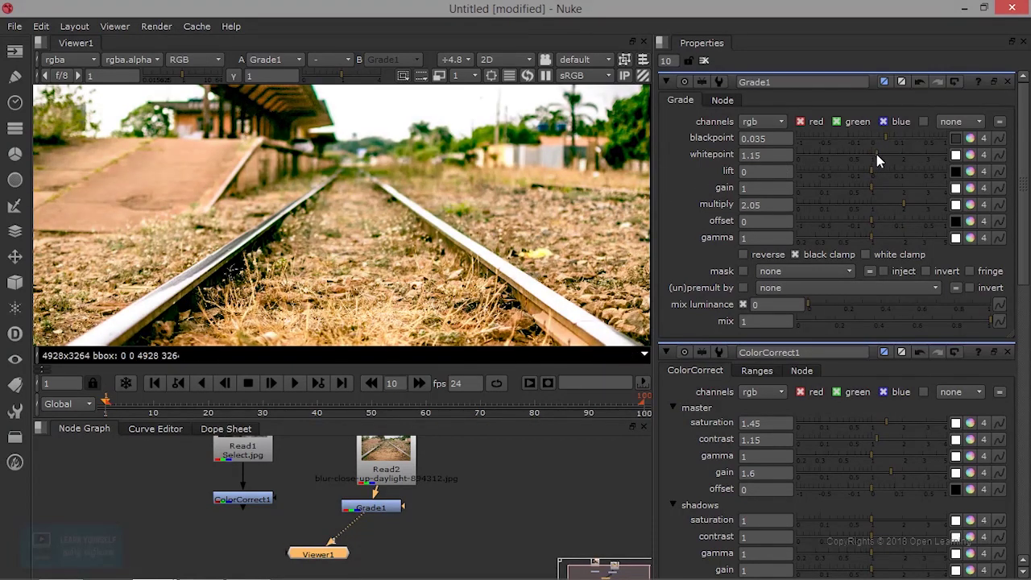
mouse_move(877, 154)
left_mouse_down()
mouse_move(891, 155)
mouse_move(858, 160)
mouse_move(886, 140)
mouse_move(861, 159)
left_mouse_up()
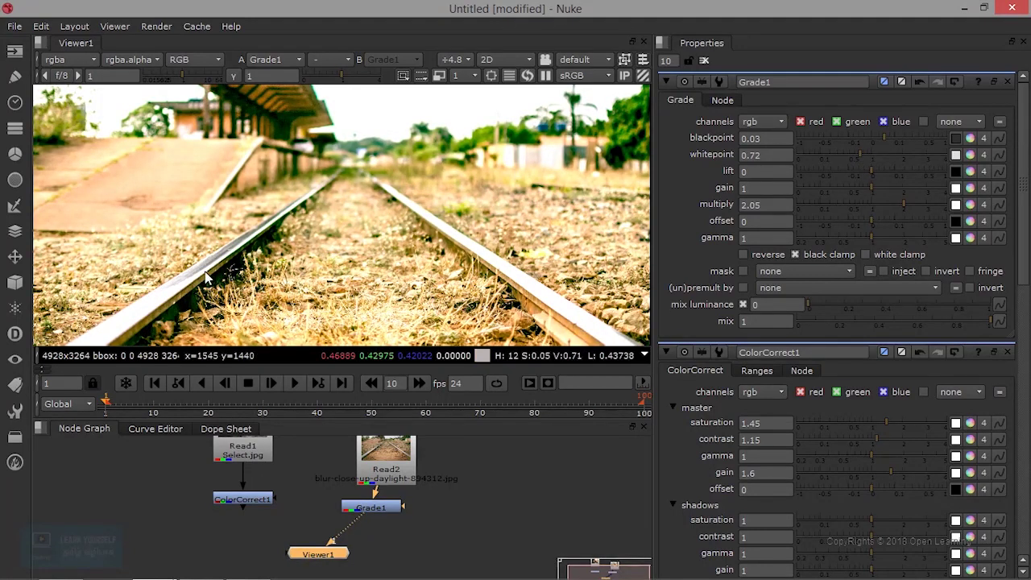
scroll(170, 324, "up", 5)
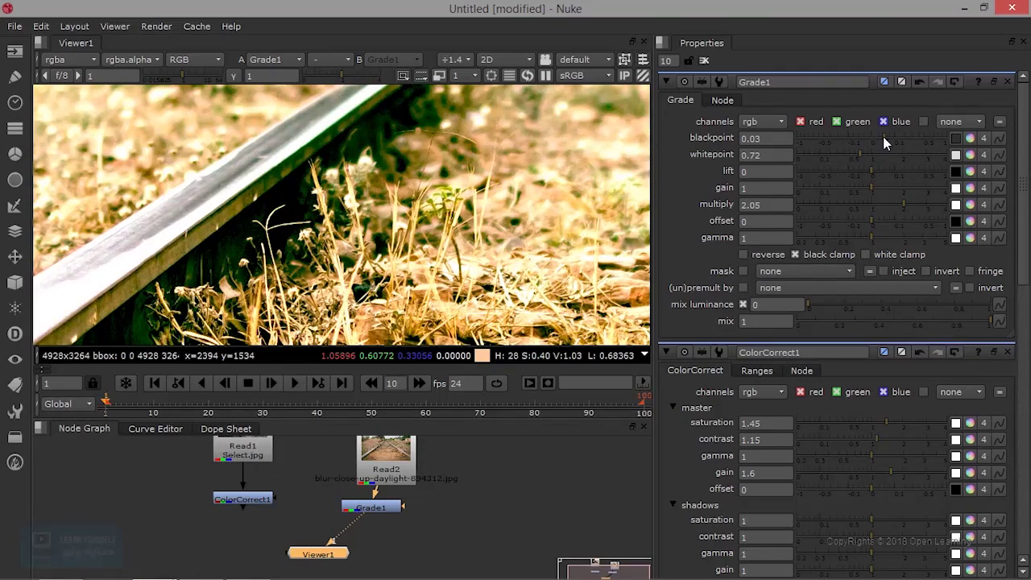
left_click(920, 81)
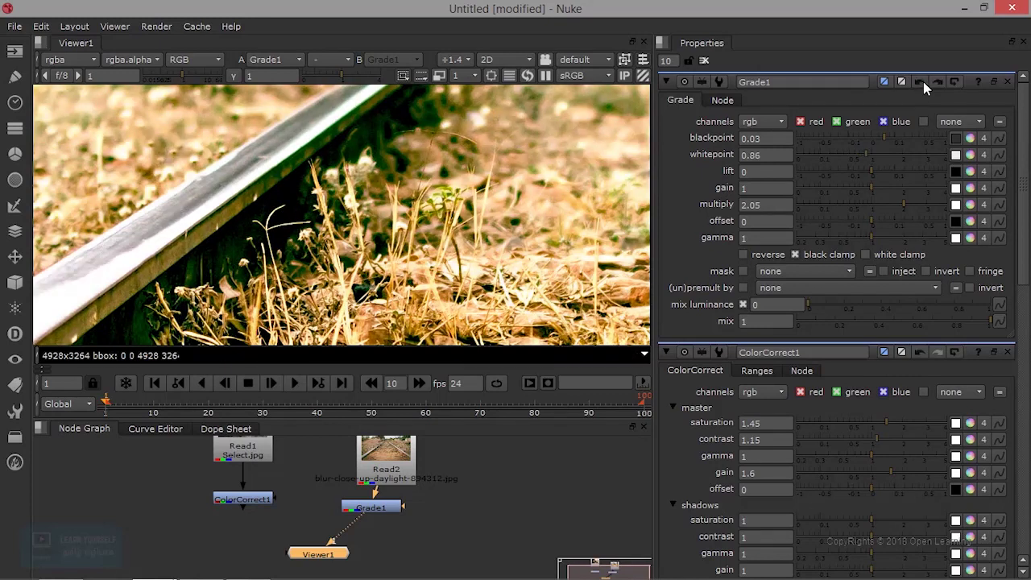
left_click(923, 81)
left_click(923, 81)
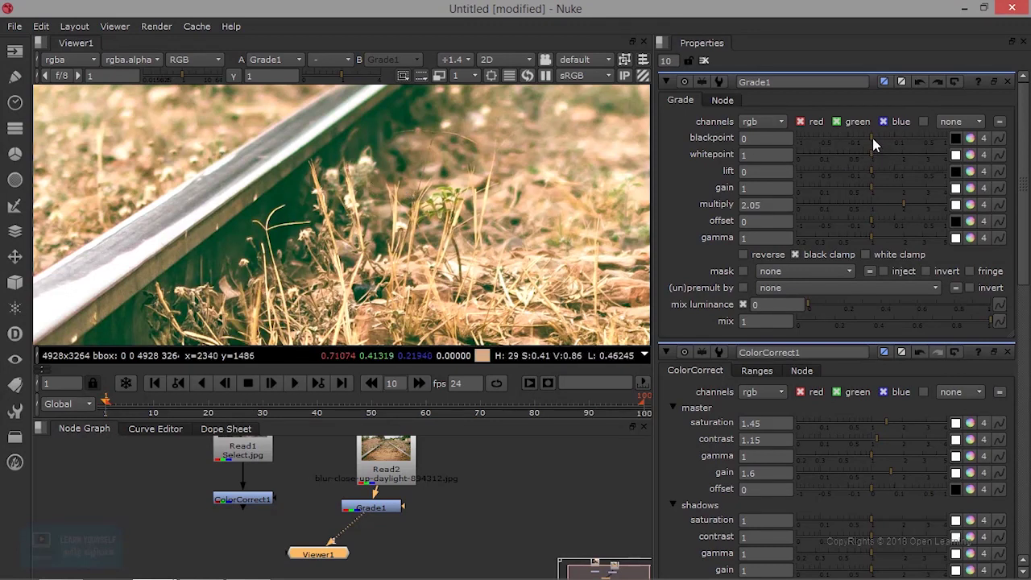
Set the Grade node's blackpoint to 0.025, whitepoint to 0.78 and gain to 1.2
left_click_drag(871, 137, 884, 137)
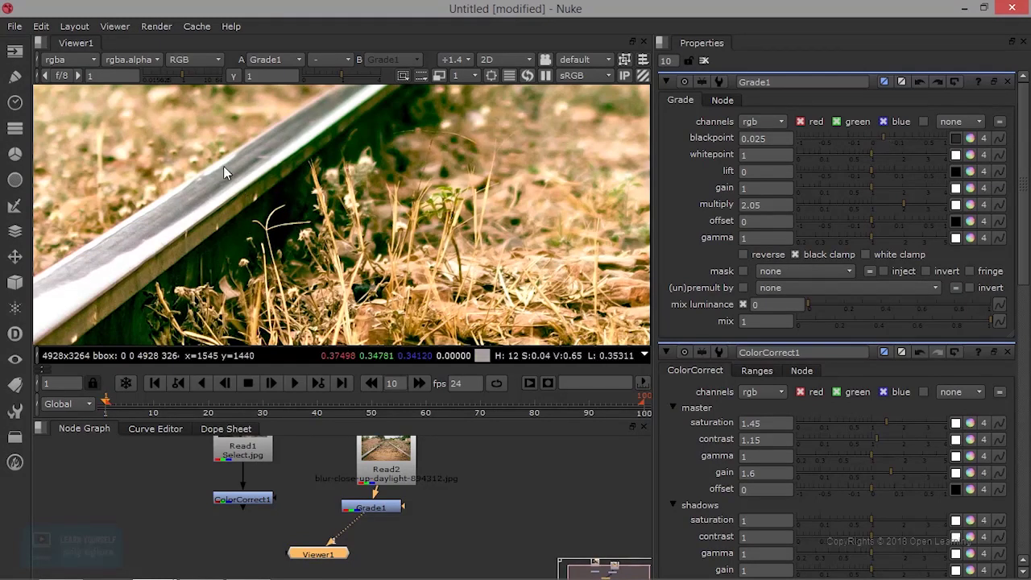
left_click_drag(874, 160, 868, 161)
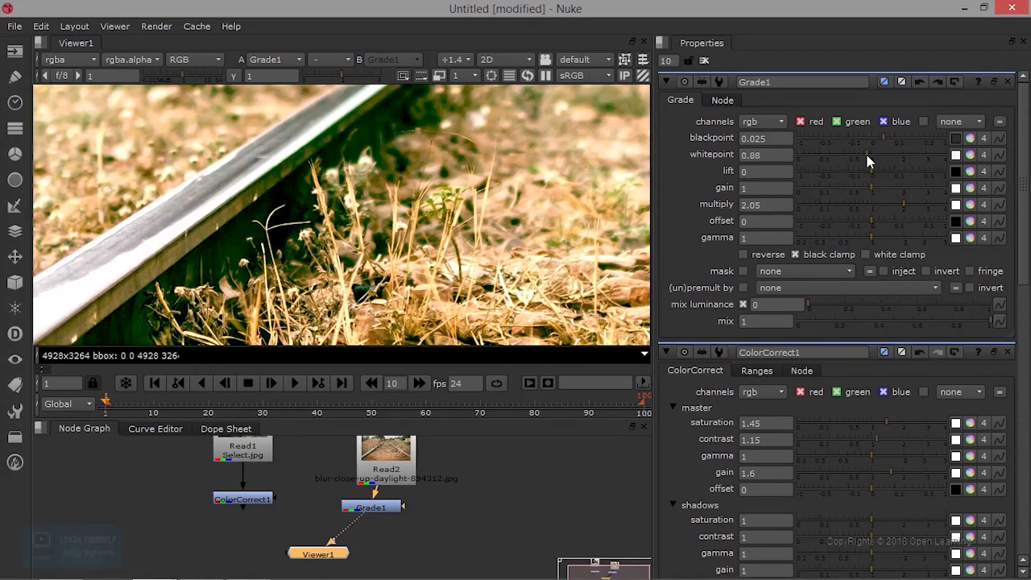
left_click_drag(864, 157, 863, 158)
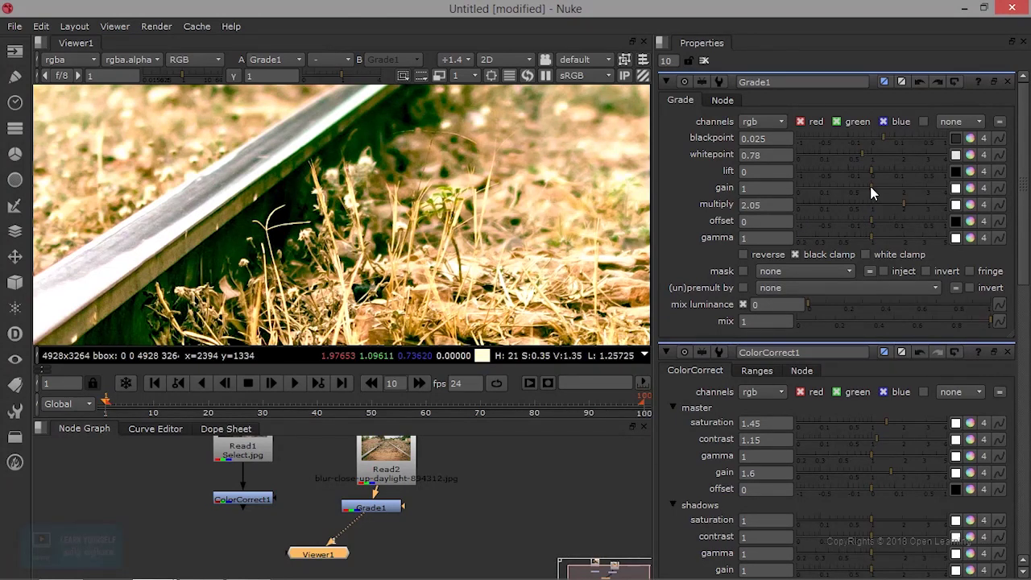
mouse_move(872, 190)
left_mouse_down()
mouse_move(921, 191)
mouse_move(862, 193)
mouse_move(879, 197)
left_mouse_up()
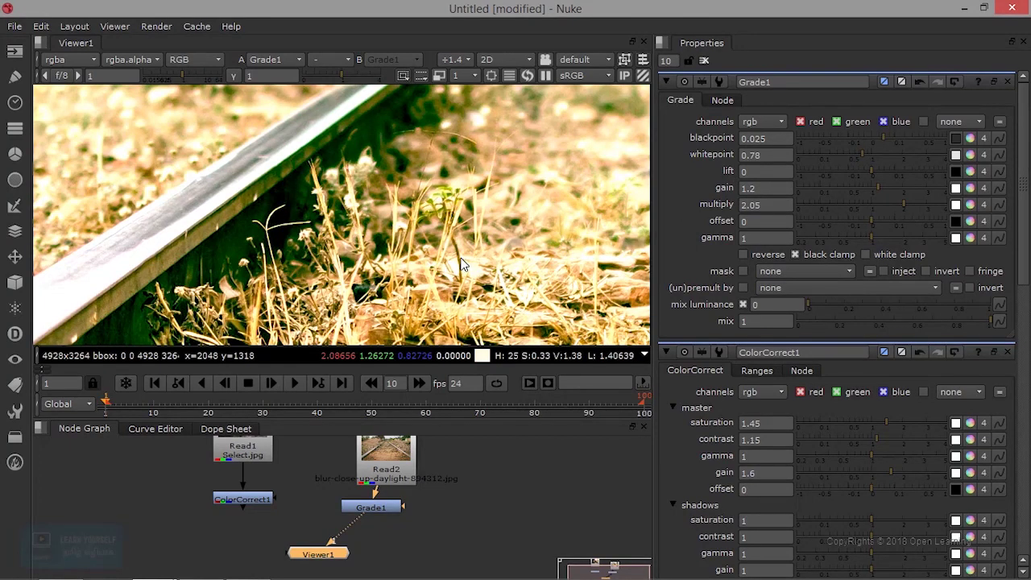
Toggle the Grade node's red and green channels off and on to compare their effect on the image
scroll(407, 216, "down", 2)
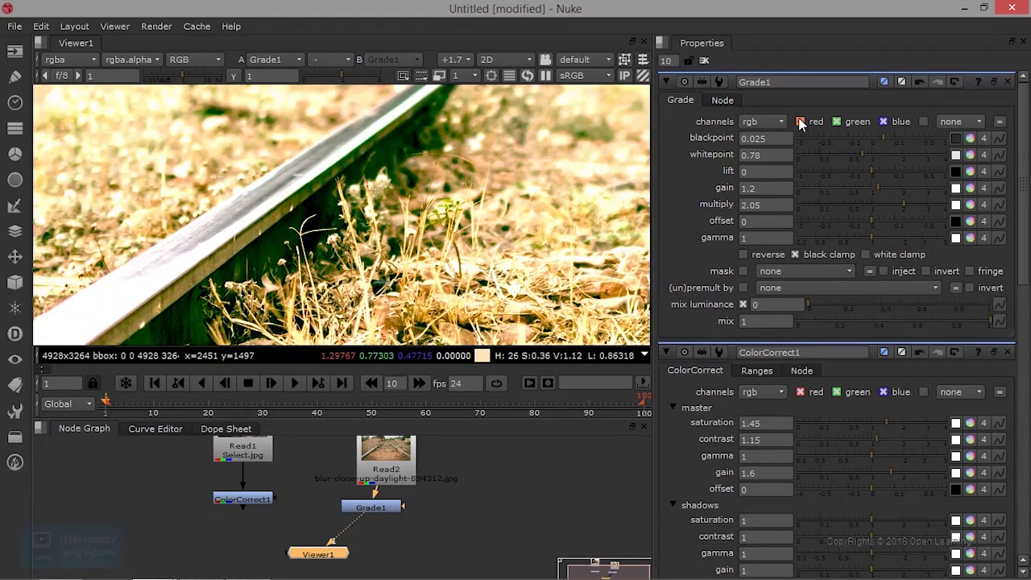
left_click(800, 121)
left_click(800, 121)
left_click(800, 121)
left_click(800, 121)
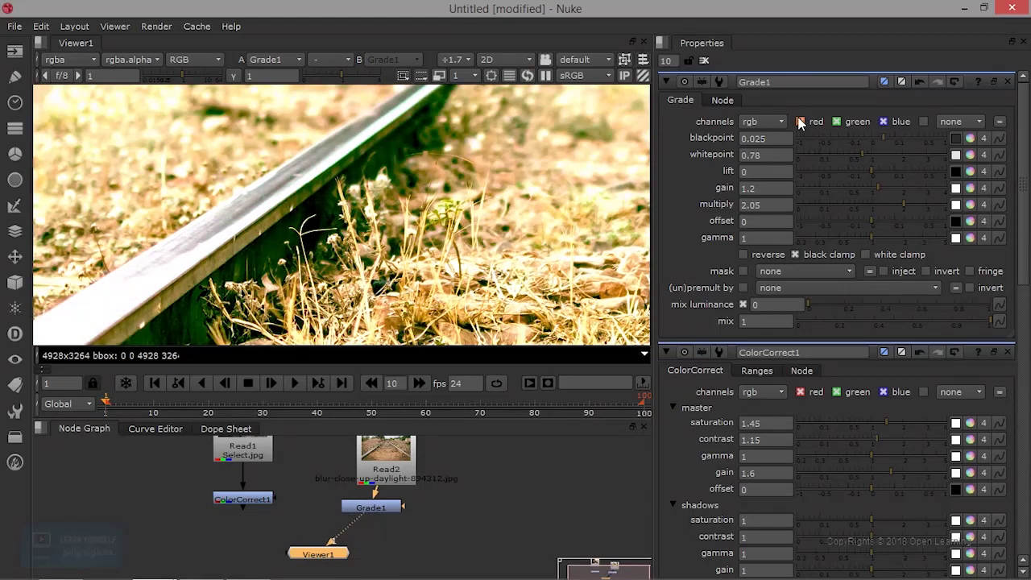
left_click(836, 122)
left_click(837, 122)
Try the Grade node's channels set to all and alpha, and return them to rgb
left_click(778, 121)
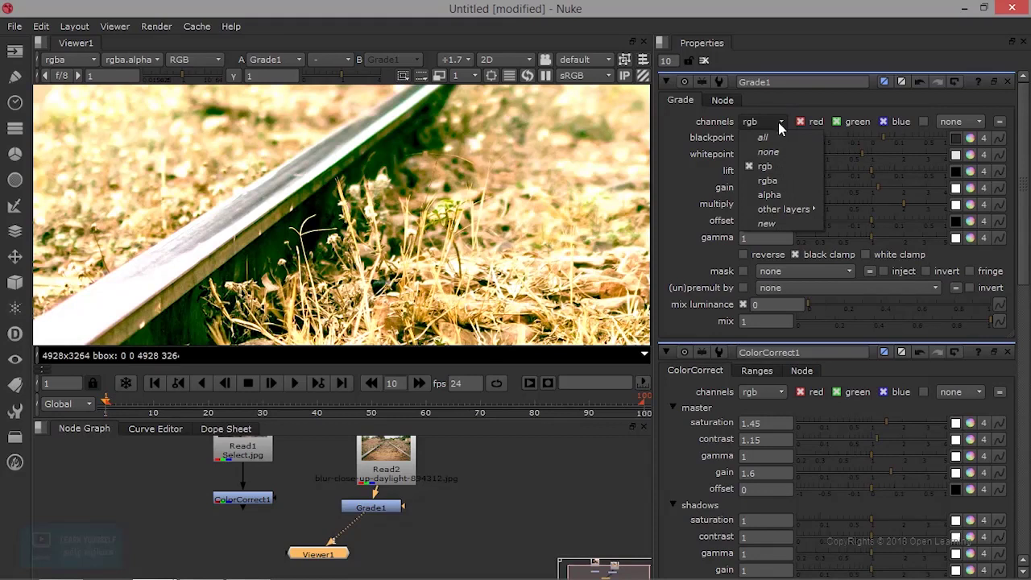
left_click(776, 137)
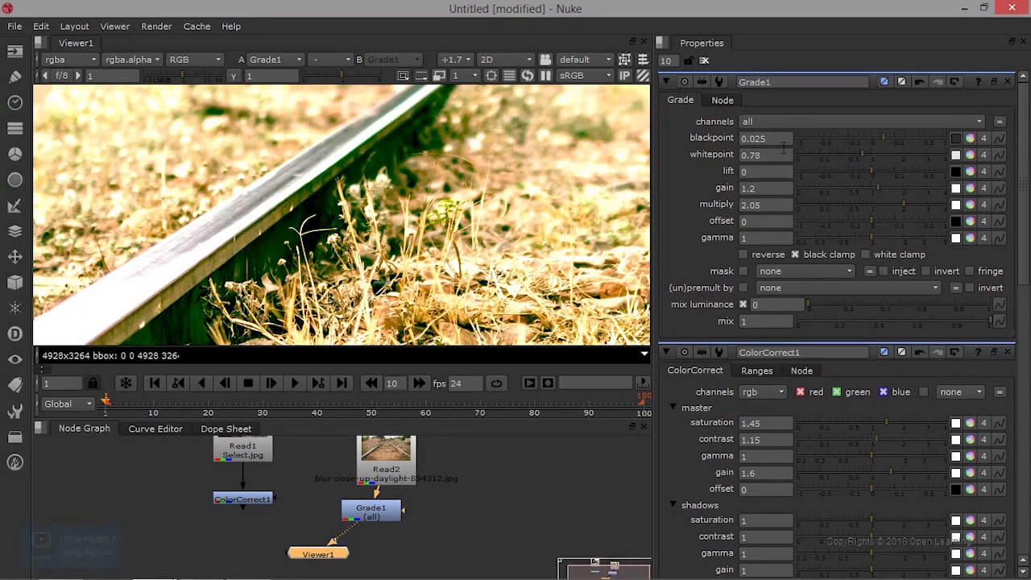
left_click(790, 123)
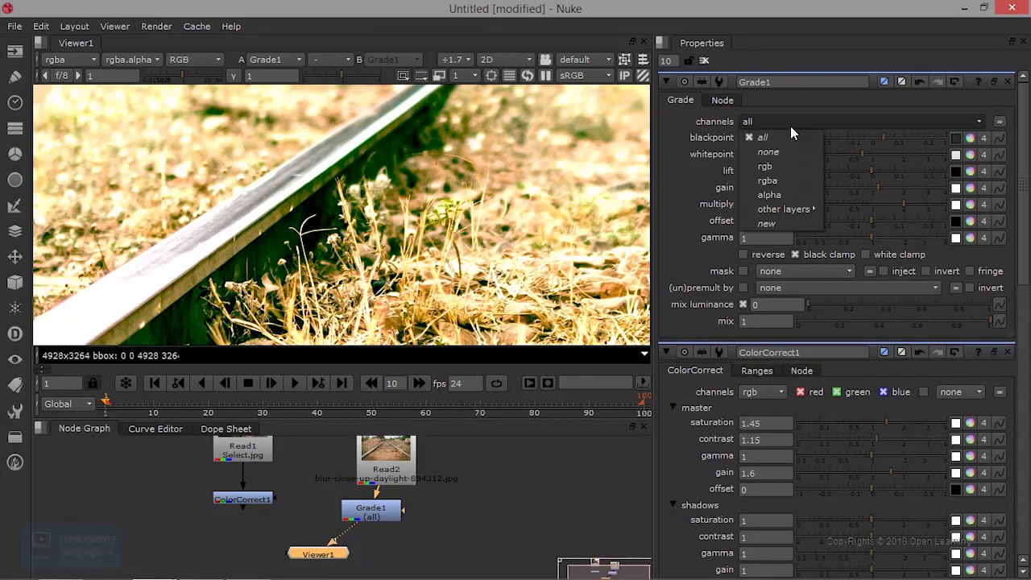
left_click(774, 195)
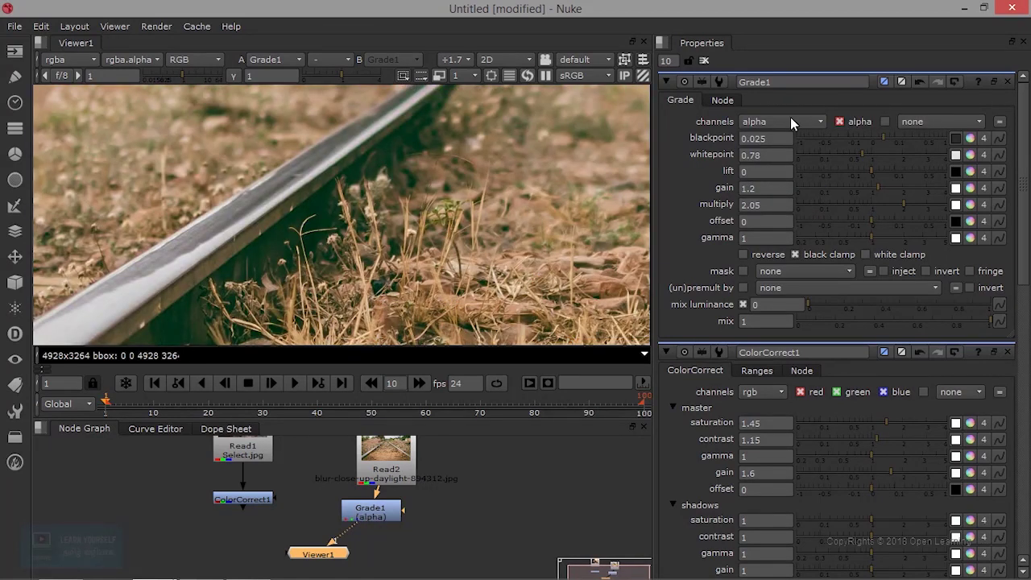
left_click(790, 118)
left_click(775, 166)
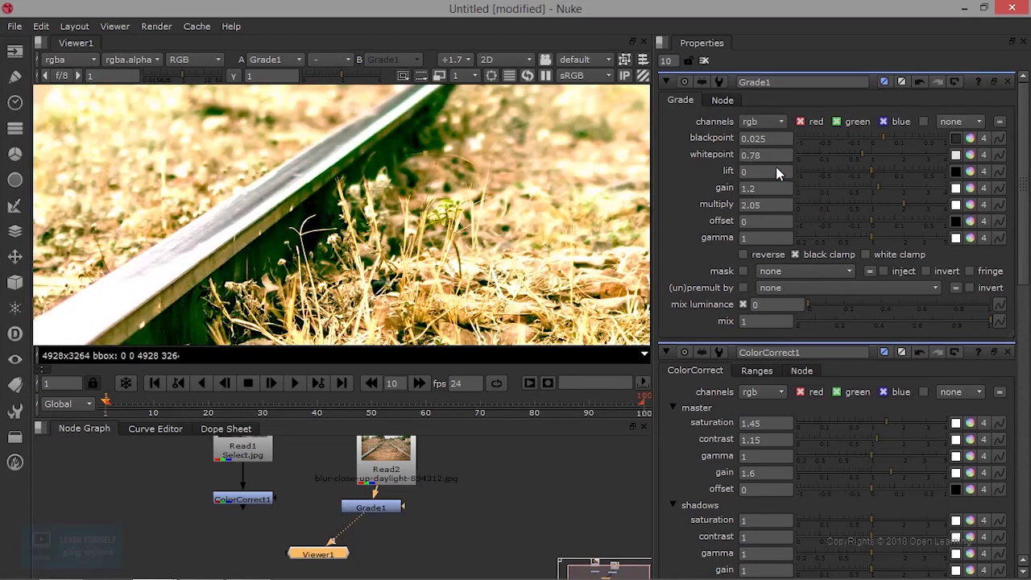
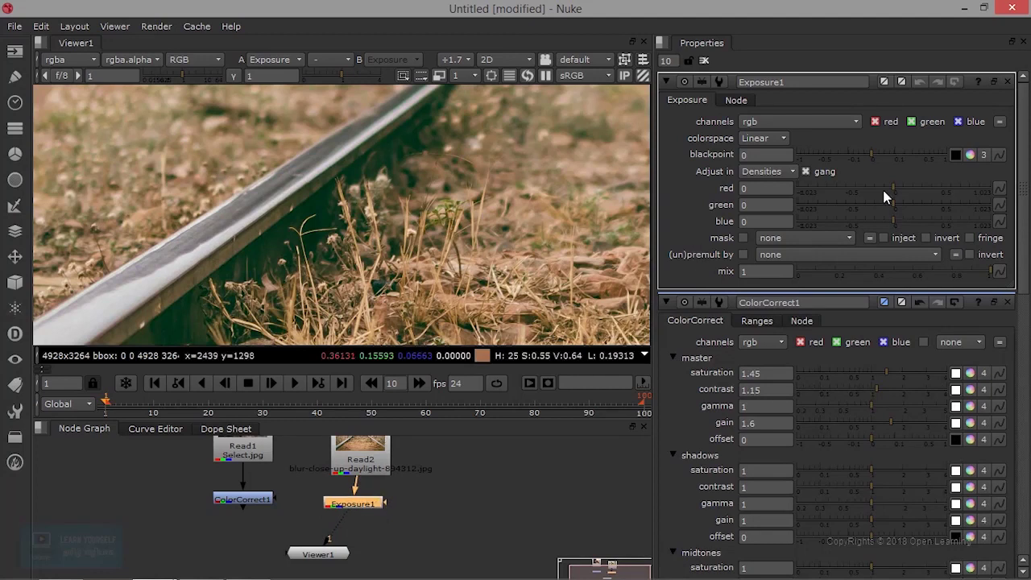
Set the Exposure node's ganged red, green and blue densities to 0.17 and its blackpoint to -0.04
left_click_drag(896, 193, 909, 191)
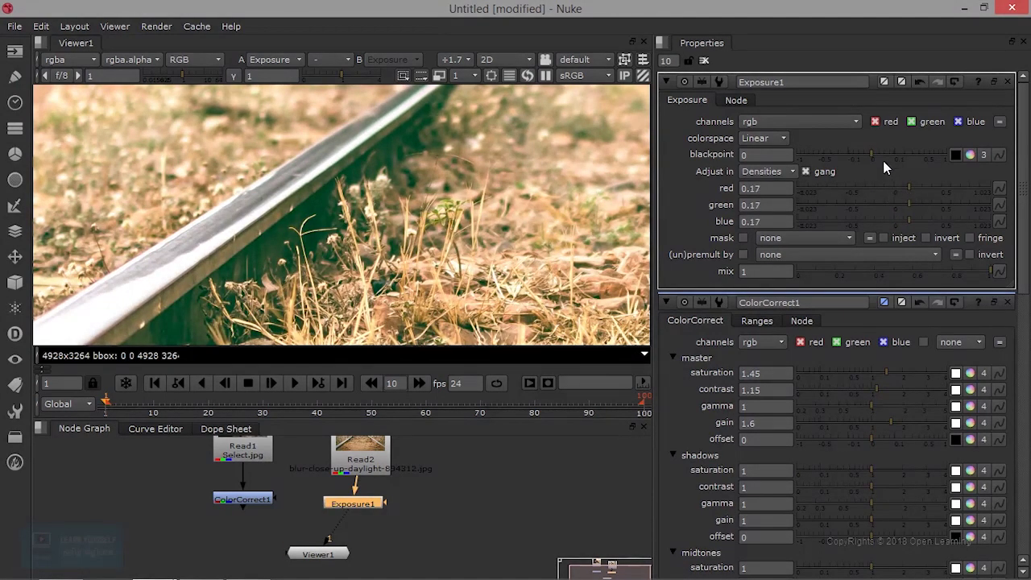
left_click_drag(876, 155, 857, 158)
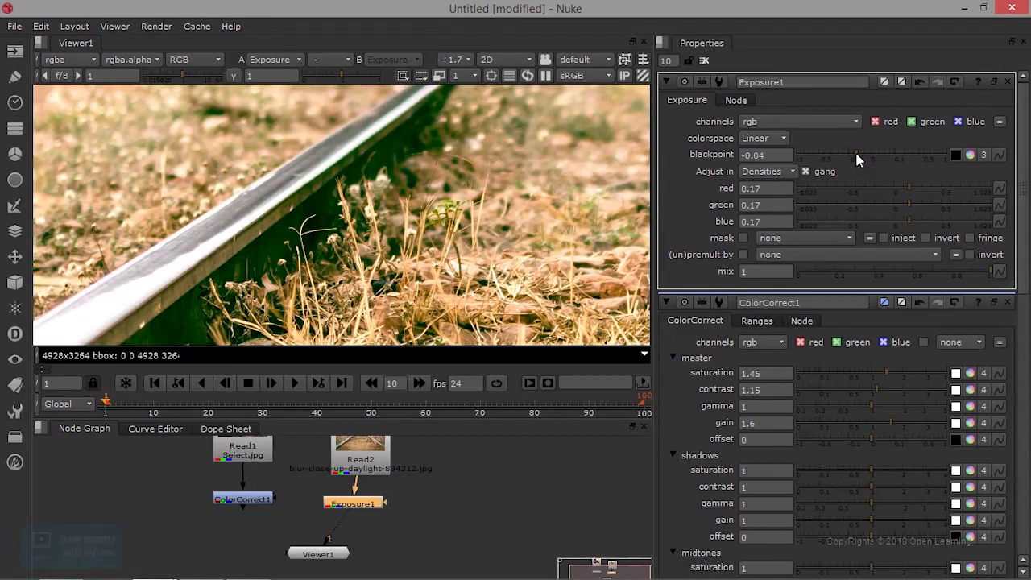
Set the Exposure node's blackpoint to -0.05 and its ganged red, green and blue densities to 0.31
left_click_drag(856, 156, 855, 155)
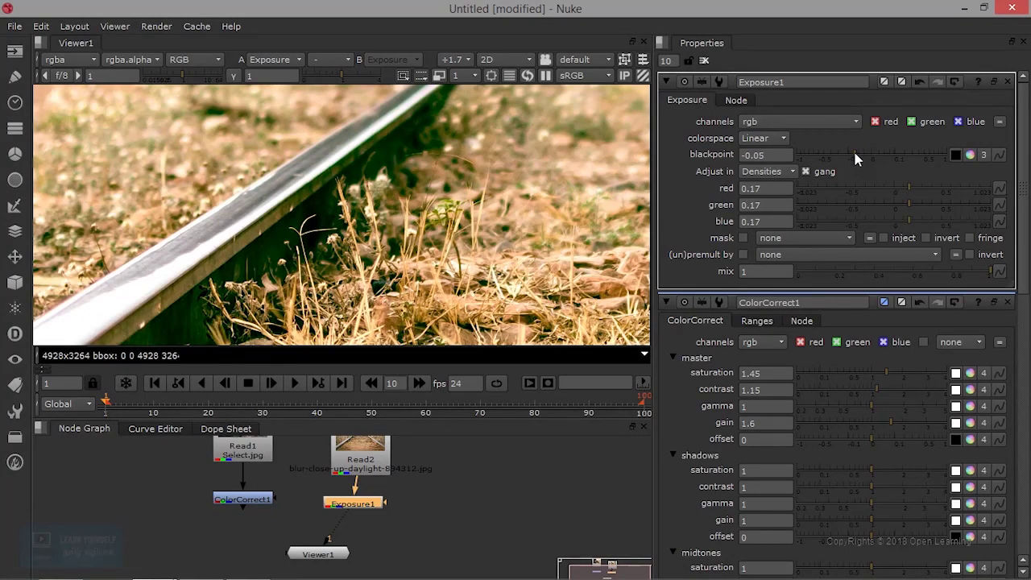
left_click_drag(908, 187, 923, 190)
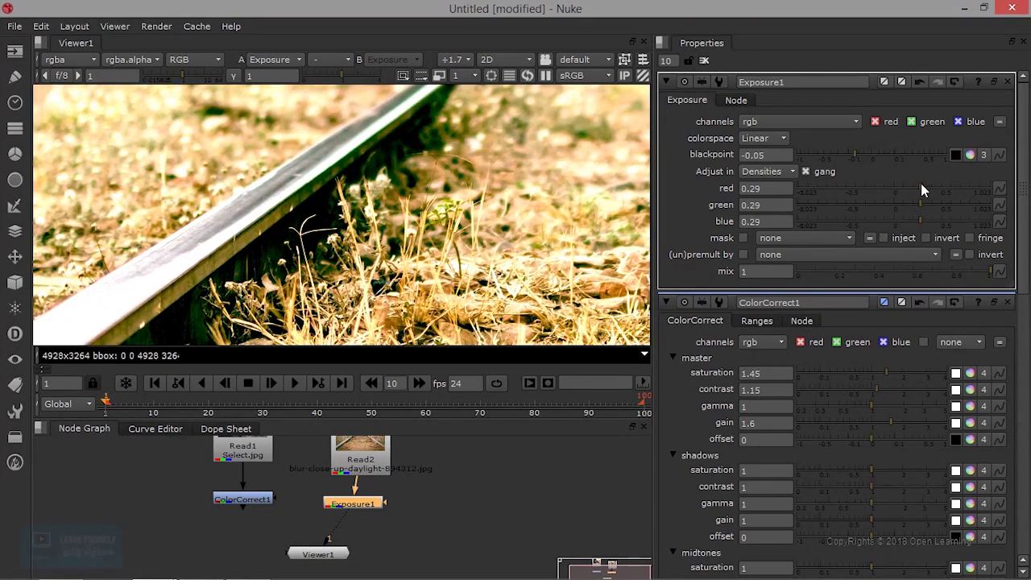
left_click_drag(921, 184, 923, 185)
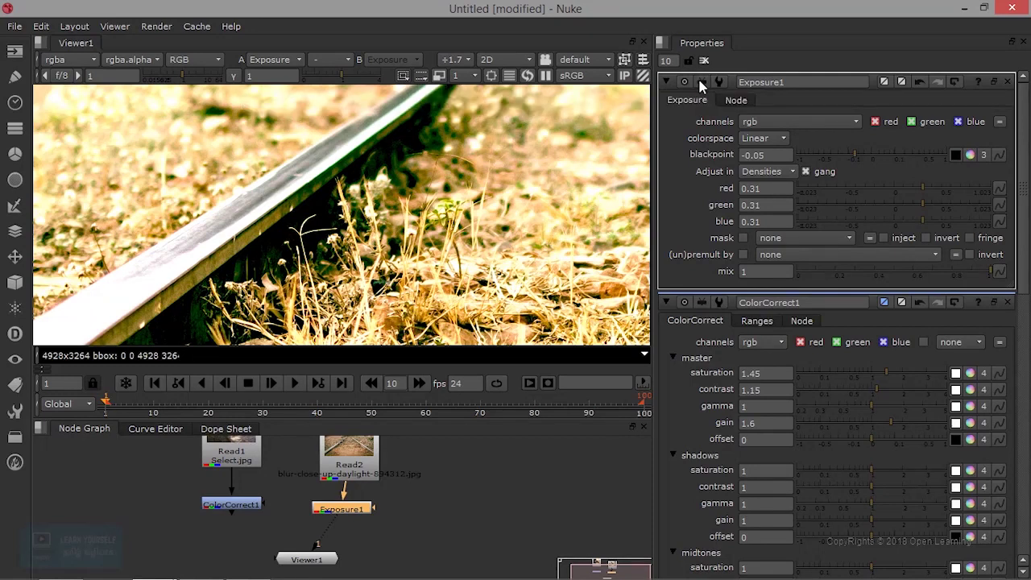
left_click(503, 506)
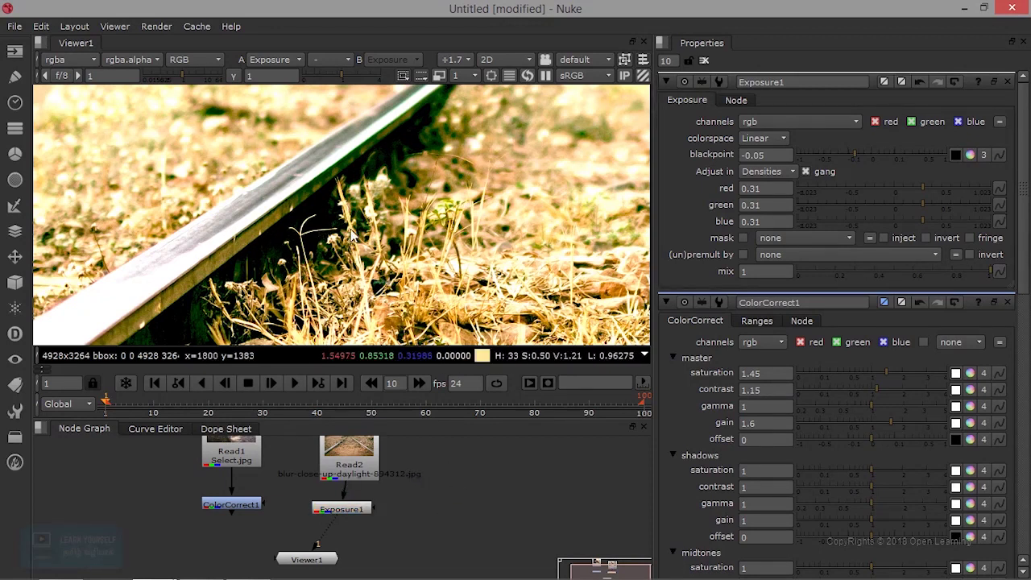
scroll(352, 238, "down", 6)
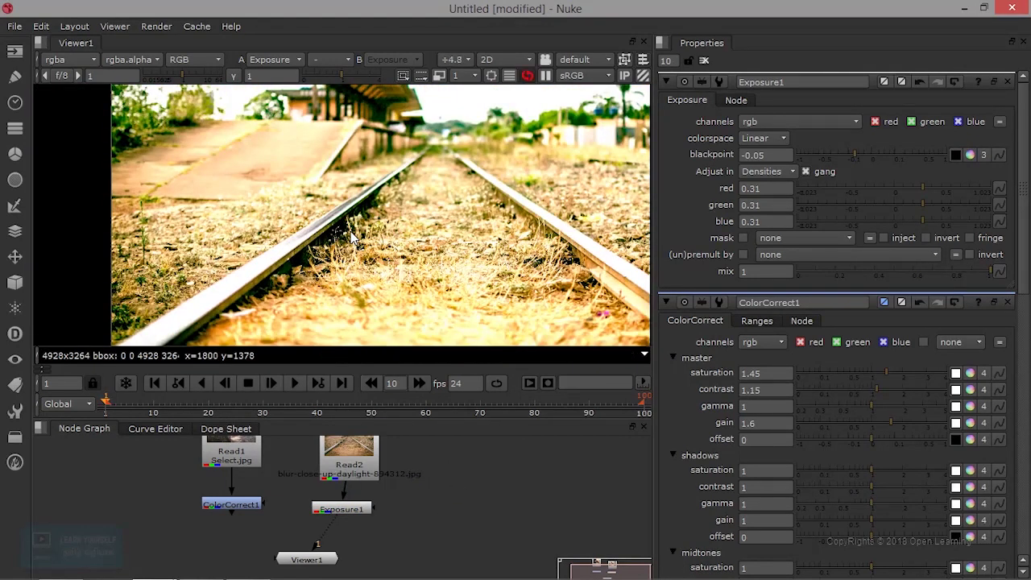
scroll(352, 237, "up", 1)
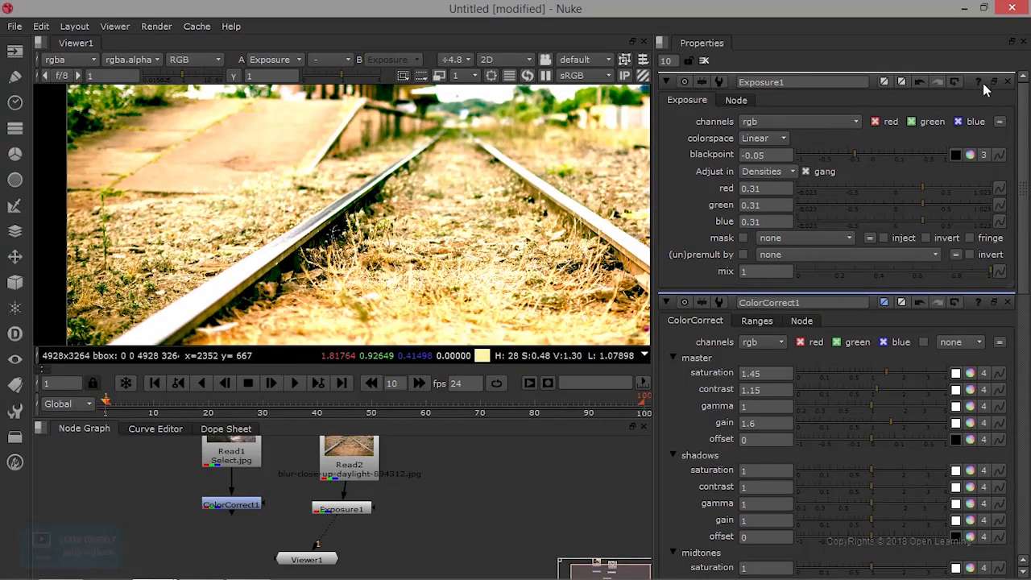
Undo the Exposure node's last density and blackpoint changes and redo them to compare the image
left_click(923, 84)
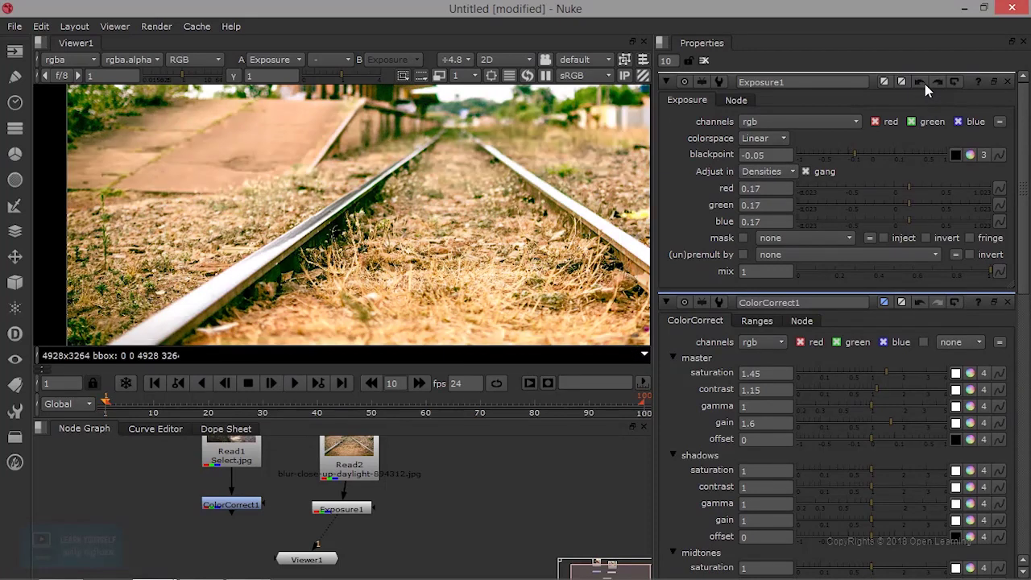
left_click(925, 83)
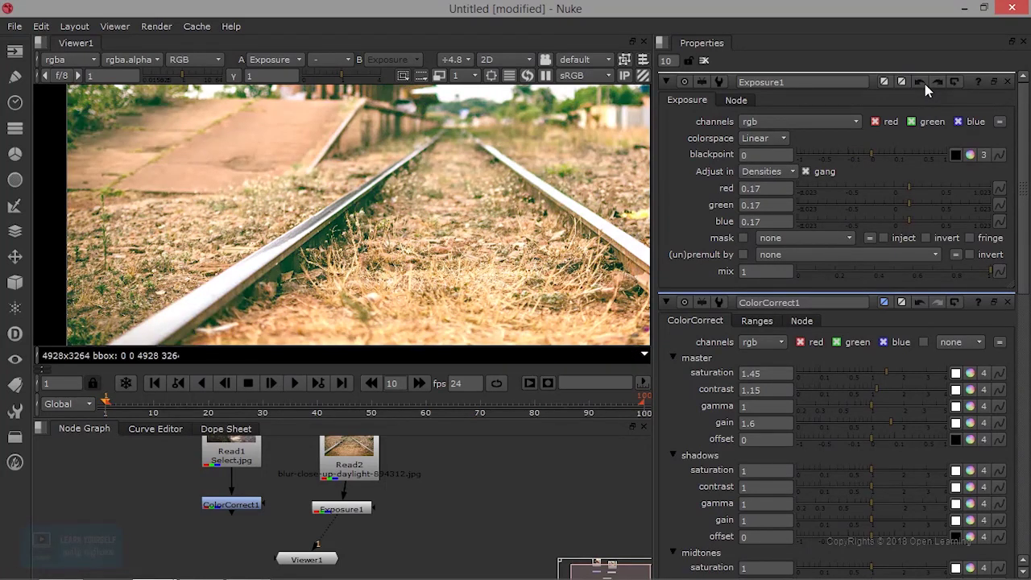
left_click(938, 84)
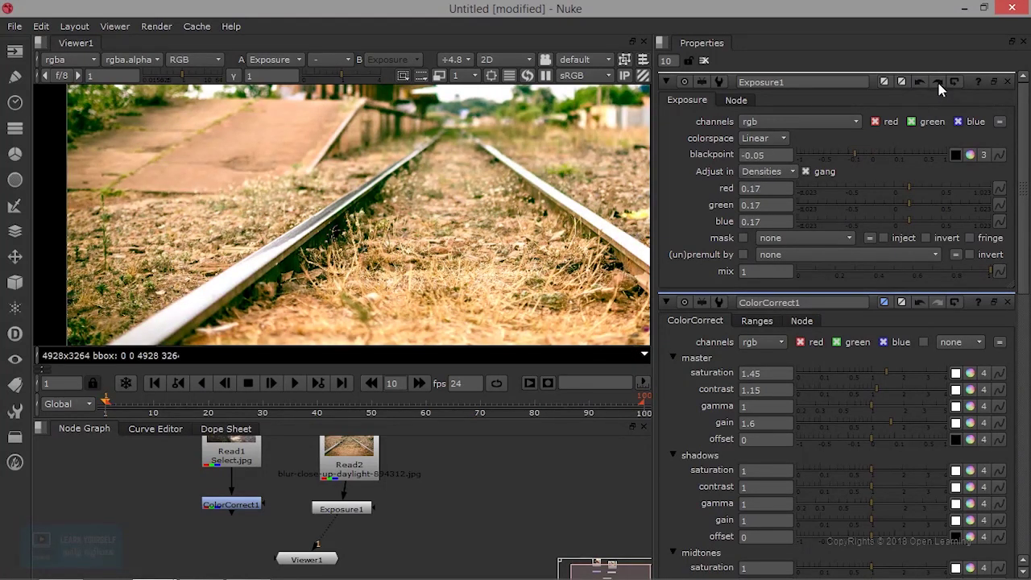
left_click(939, 84)
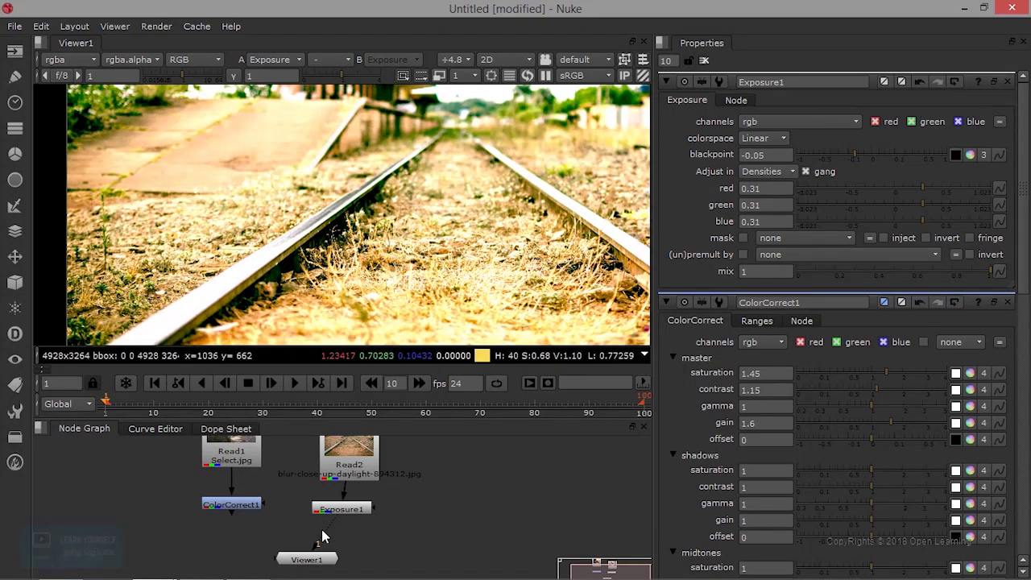
Select the Exposure node and open the list of color nodes for adding another one
left_click(359, 514)
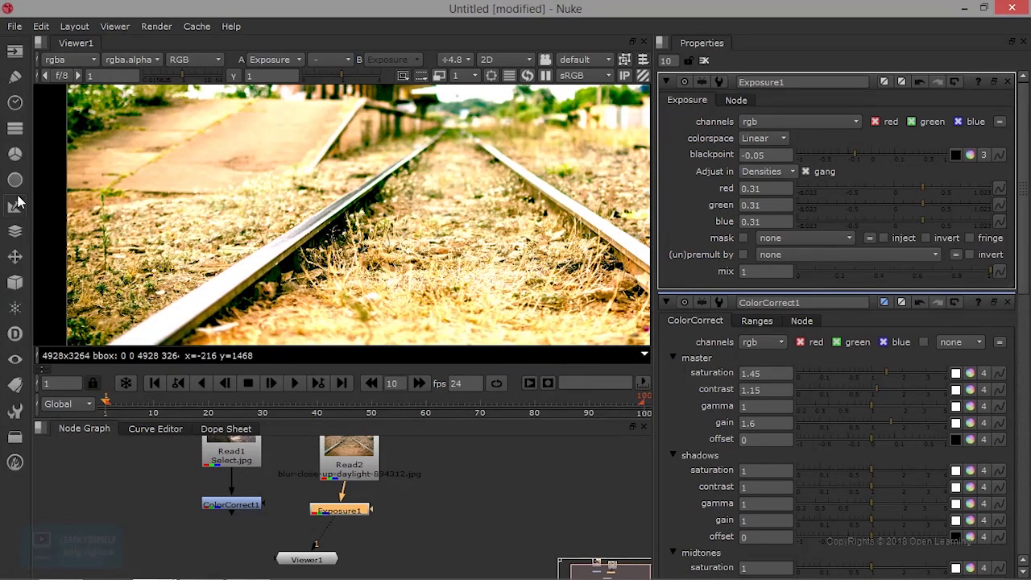
left_click(15, 155)
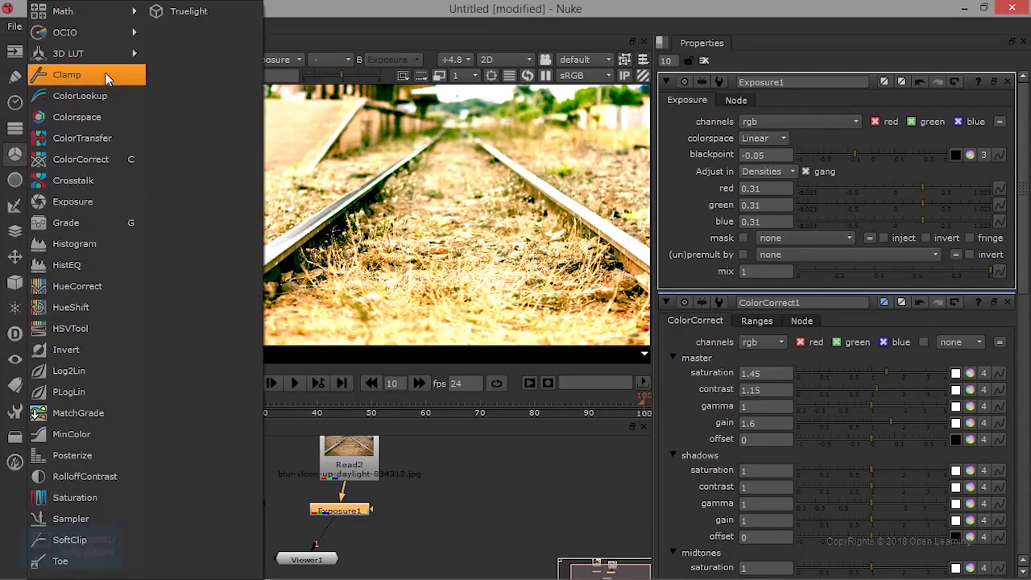